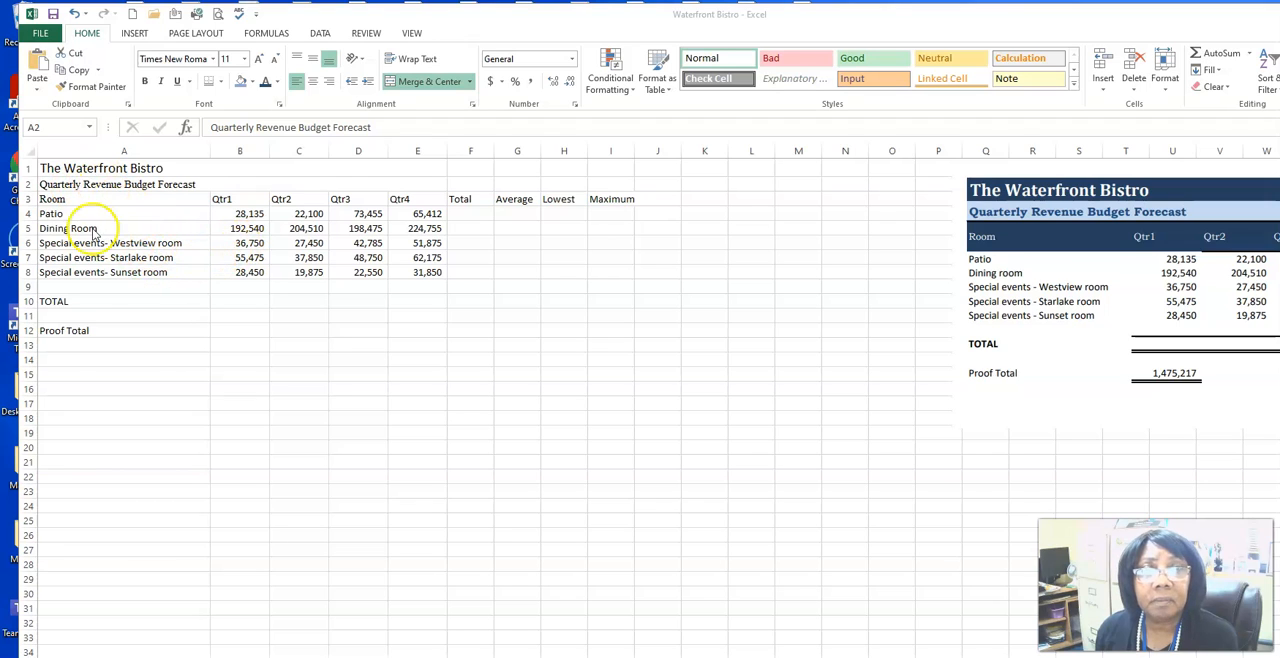
Step: Sum the four quarters of the Patio and Dining Room rows into the Total column with AutoSum
{"action": "left_click", "coordinate": [468, 214]}
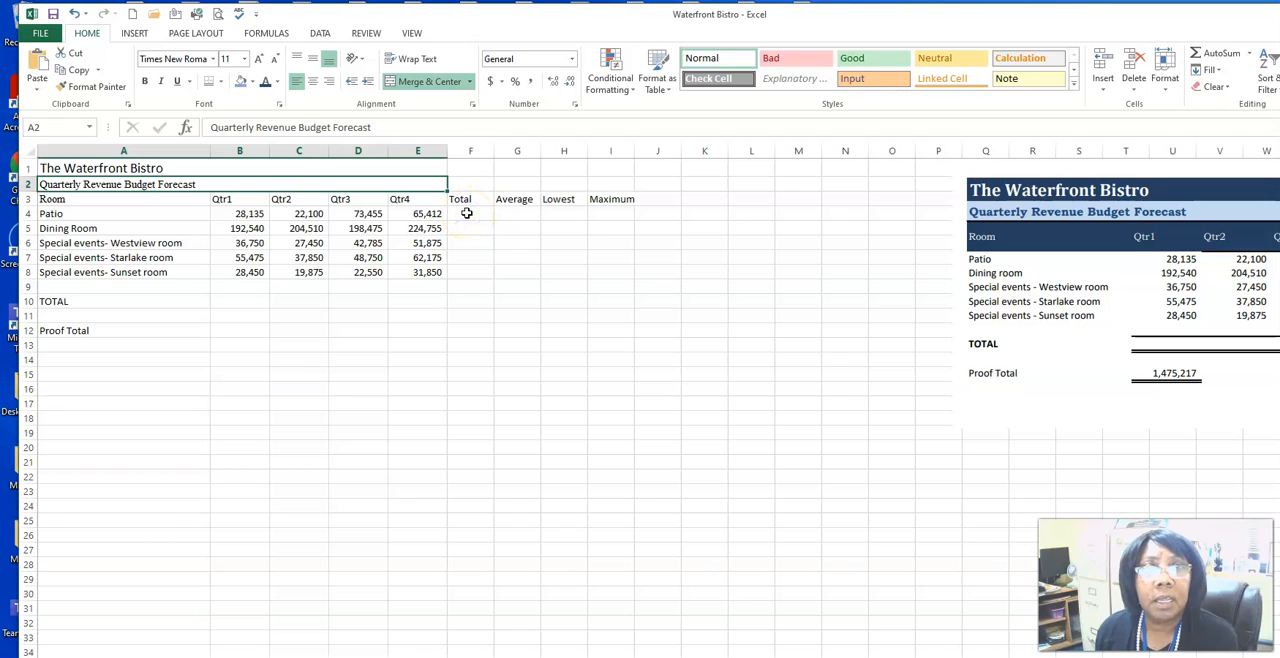
{"action": "left_click_drag", "start_coordinate": [240, 214], "coordinate": [401, 221]}
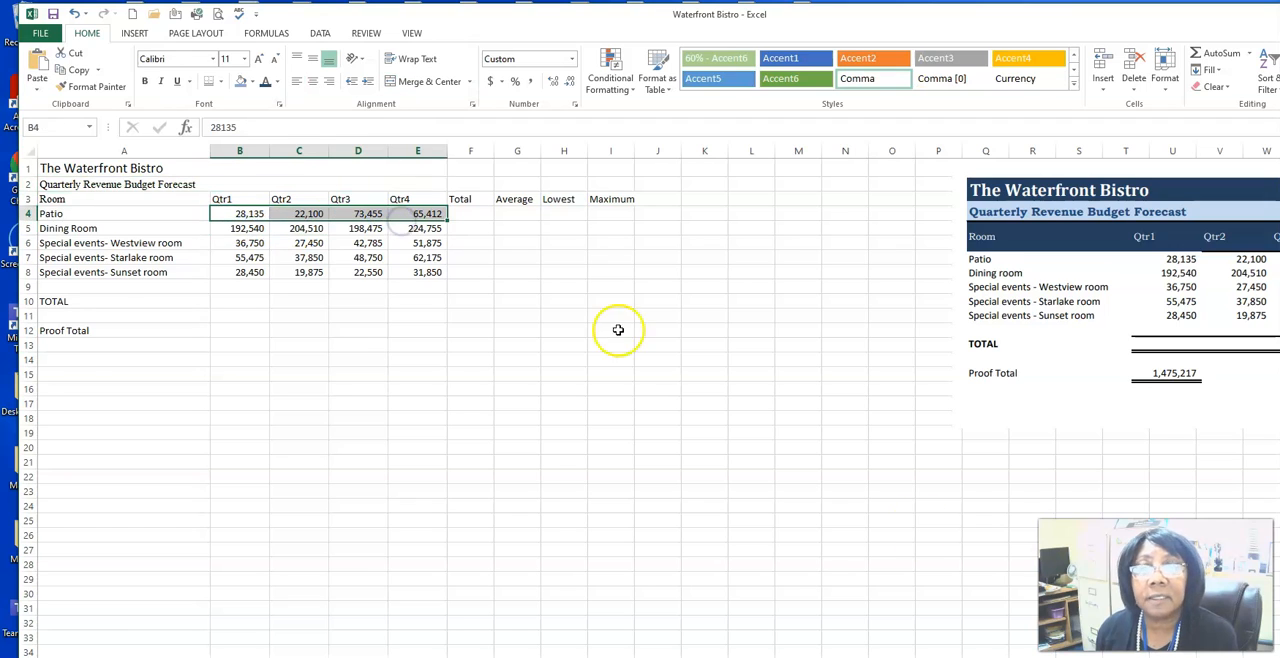
{"action": "left_click", "coordinate": [1198, 60]}
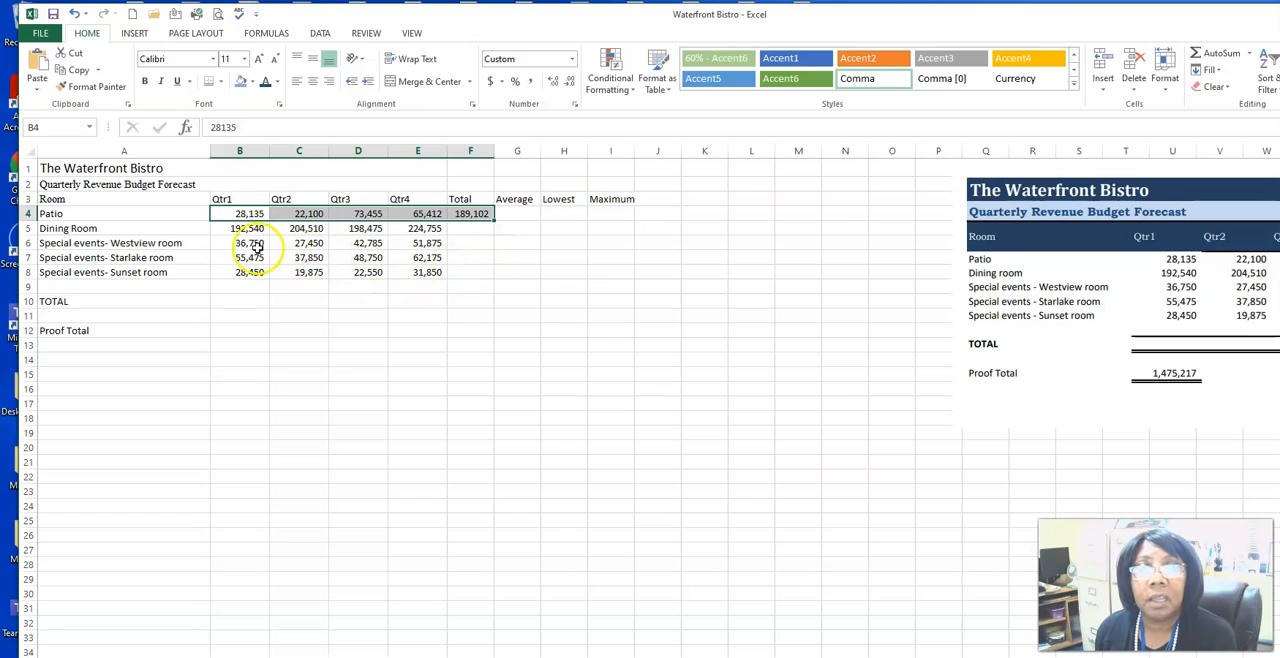
{"action": "left_click_drag", "start_coordinate": [250, 230], "coordinate": [390, 229]}
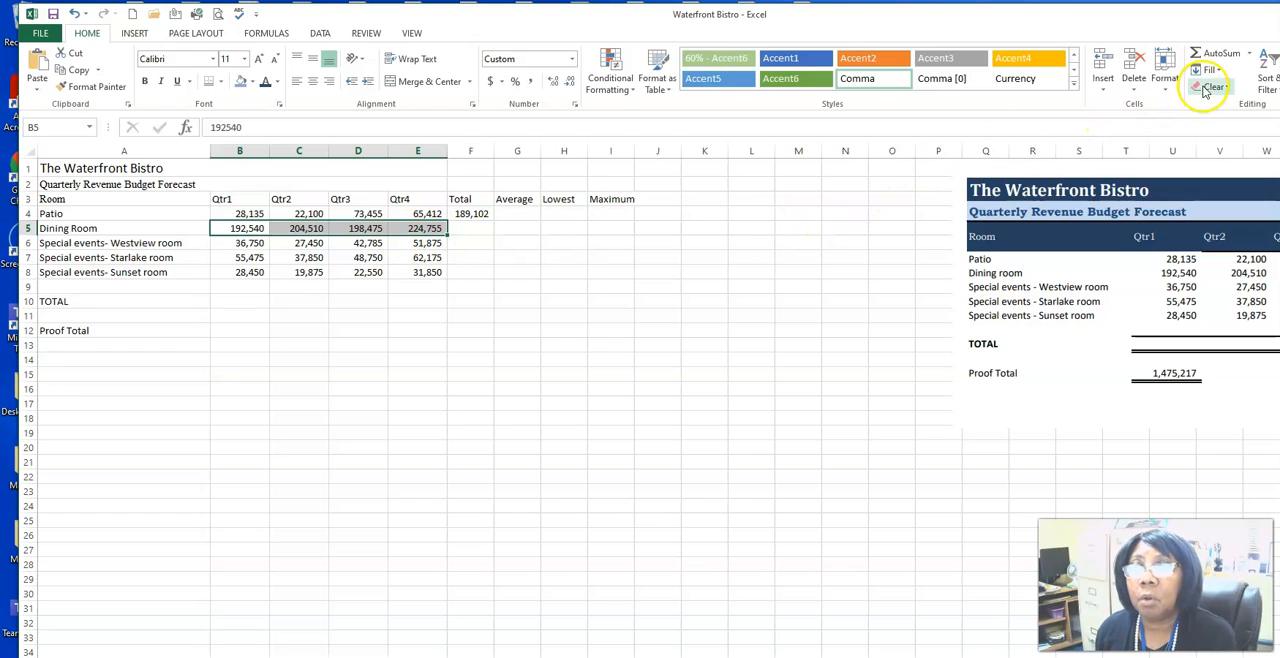
{"action": "left_click", "coordinate": [1197, 56]}
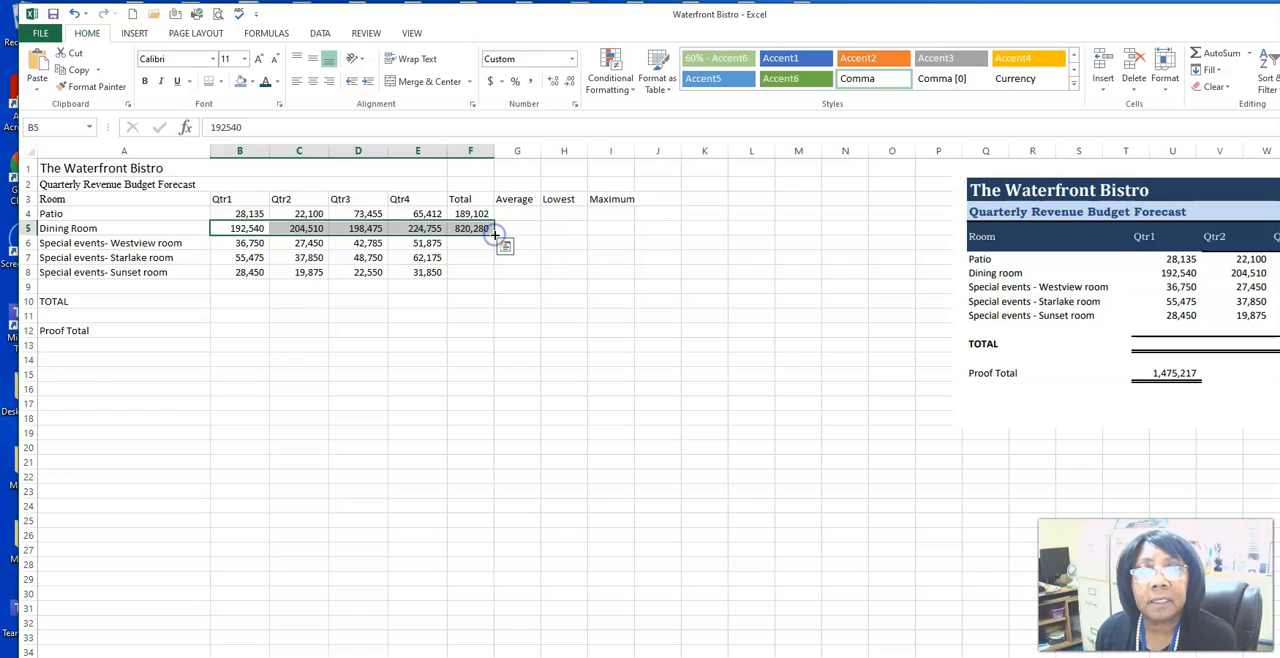
{"action": "left_click_drag", "start_coordinate": [494, 235], "coordinate": [498, 273]}
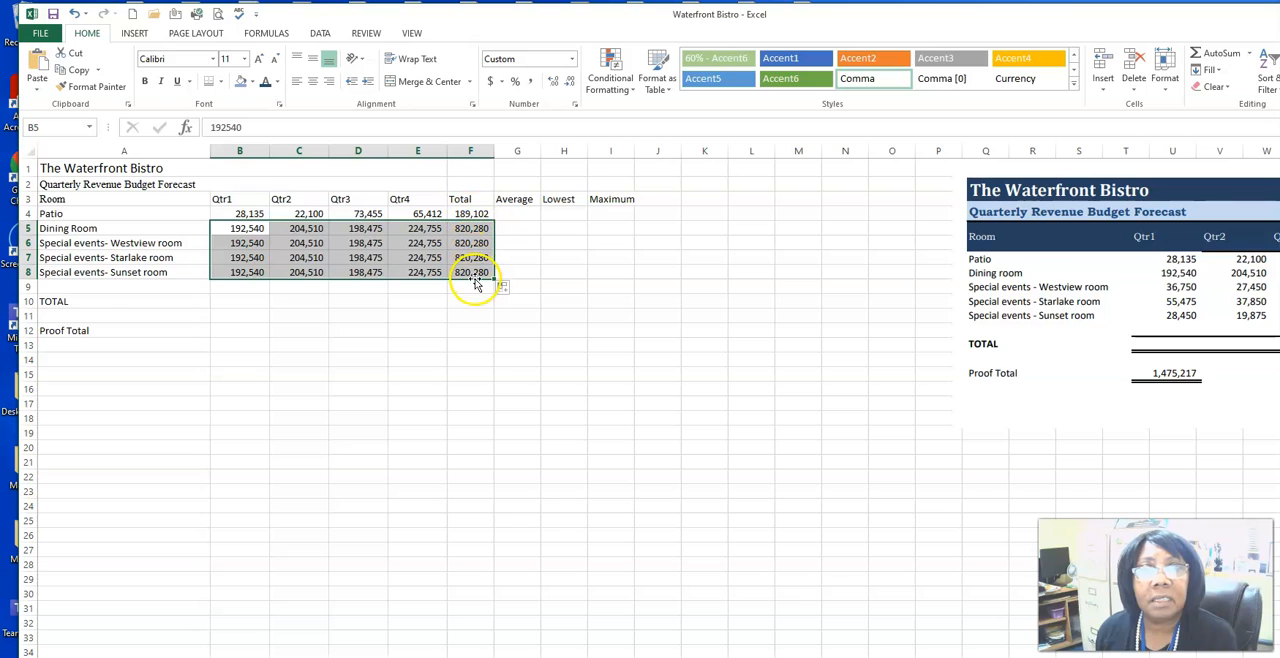
{"action": "left_click", "coordinate": [474, 276]}
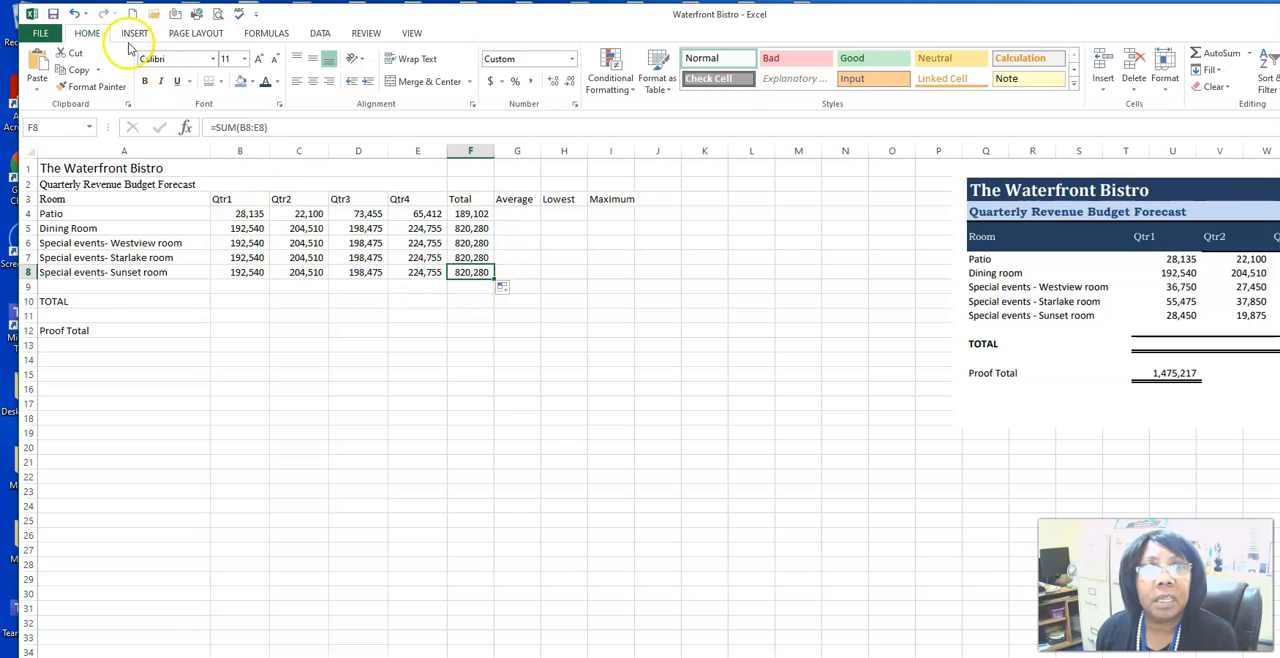
{"action": "left_click", "coordinate": [74, 14]}
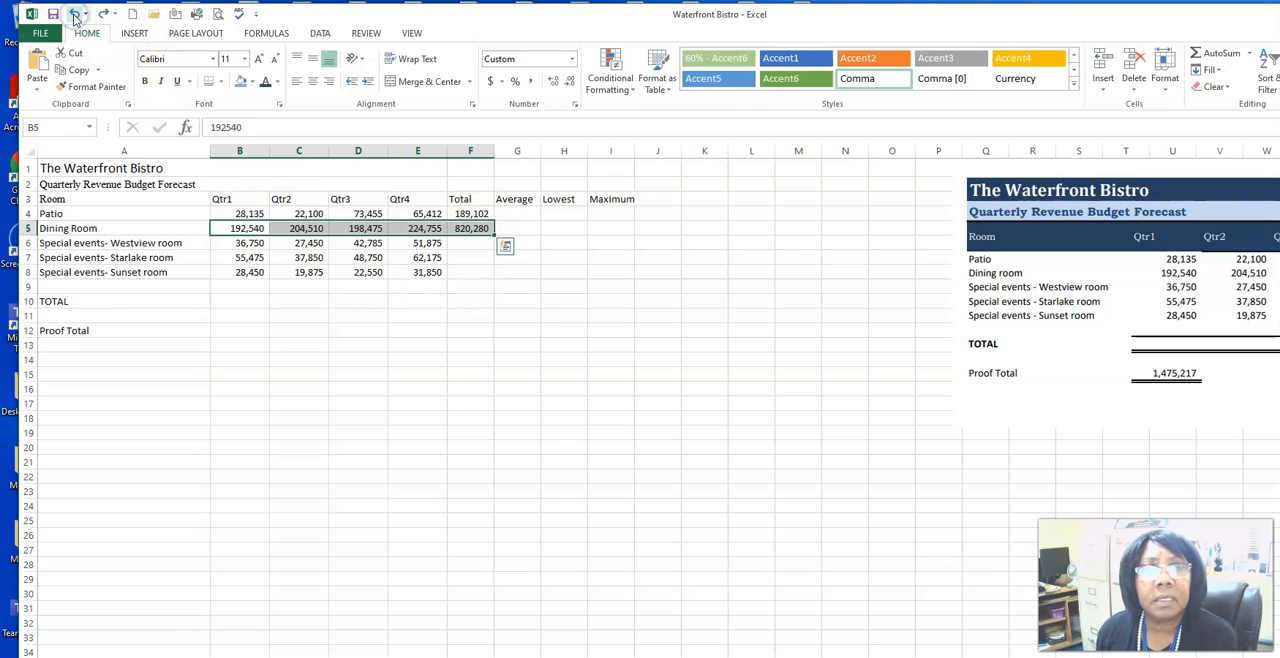
Step: Fill only the Dining Room total formula in F5 down through the Sunset room row, F8
{"action": "left_click", "coordinate": [471, 245]}
{"action": "left_click", "coordinate": [473, 229]}
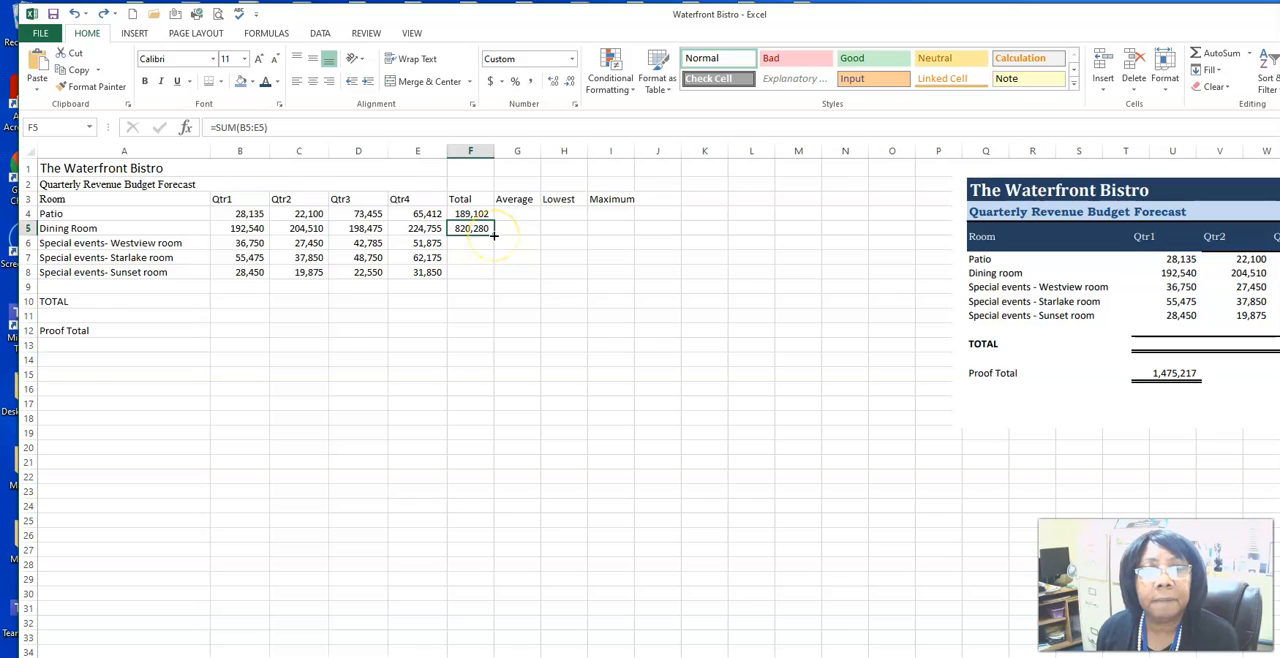
{"action": "left_click_drag", "start_coordinate": [493, 234], "coordinate": [461, 276]}
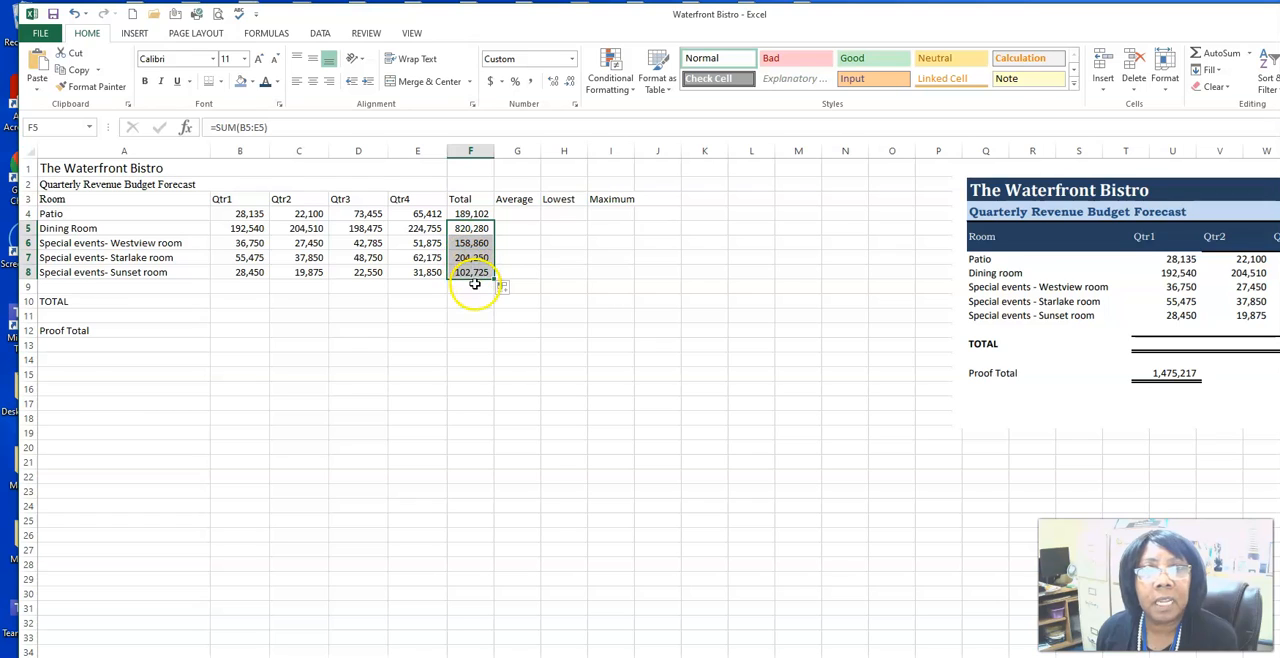
Step: Average the Patio quarters B4:E4 into G4 and fill the formula down the Average column to G8
{"action": "left_click", "coordinate": [507, 212]}
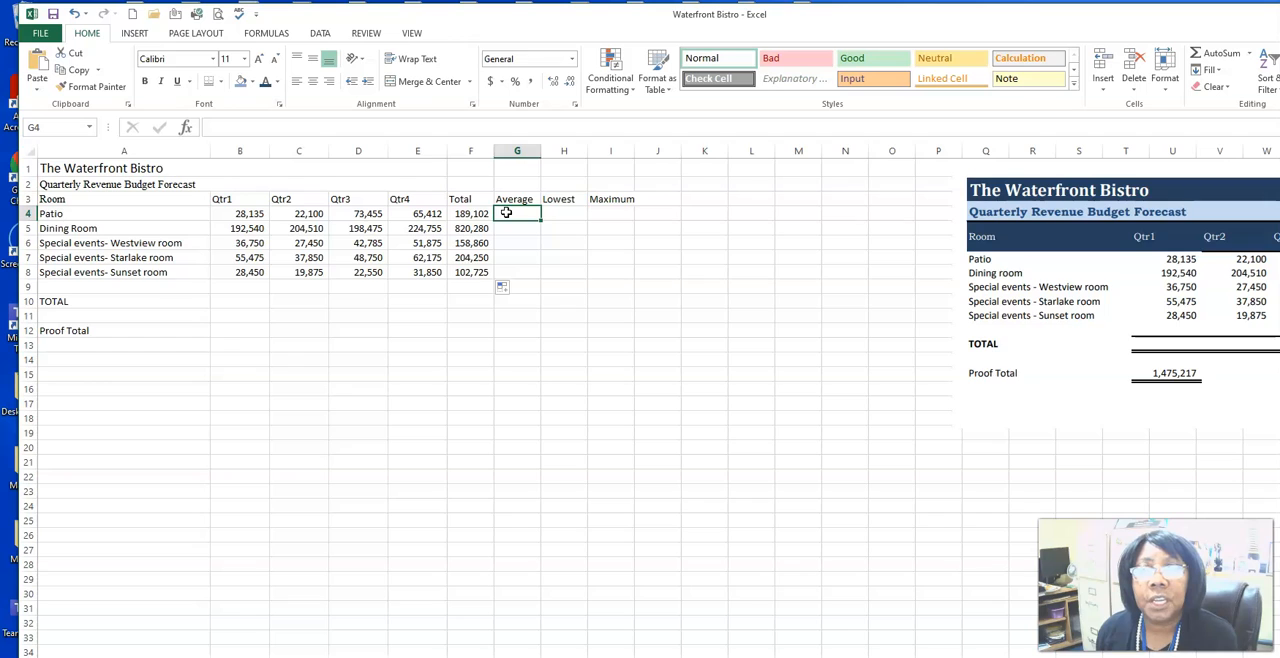
{"action": "left_click", "coordinate": [506, 217]}
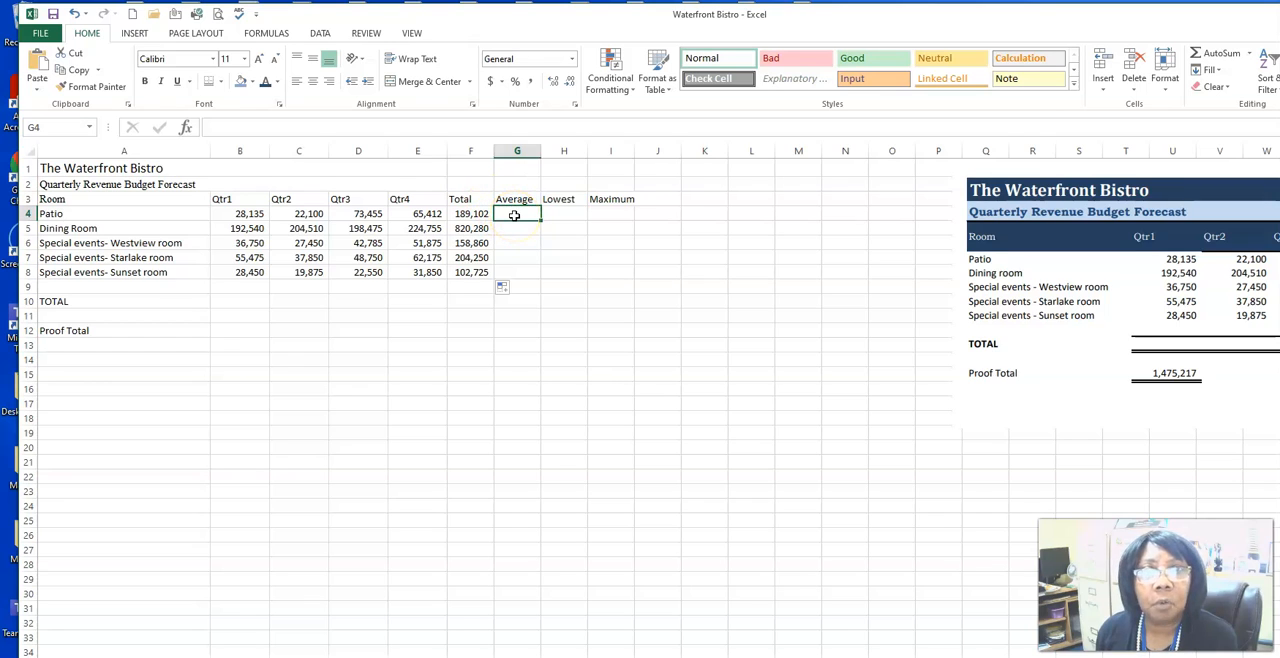
{"action": "left_click", "coordinate": [247, 214]}
{"action": "left_click_drag", "start_coordinate": [283, 213], "coordinate": [392, 214]}
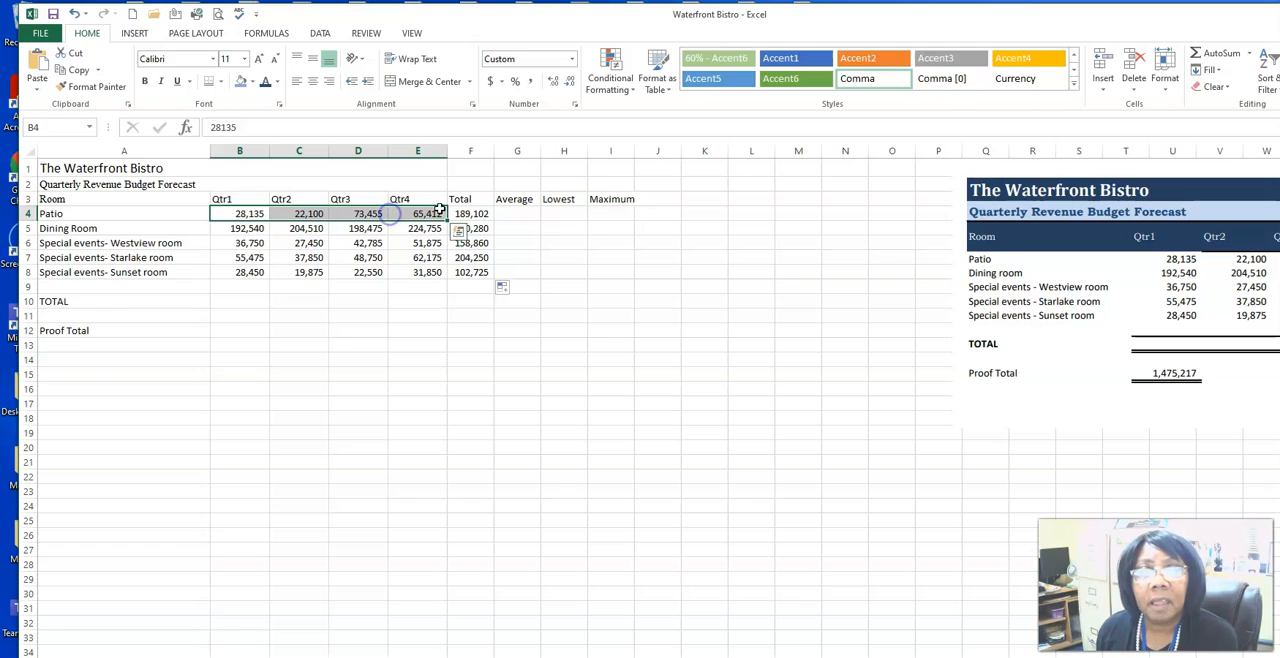
{"action": "left_click", "coordinate": [1250, 61]}
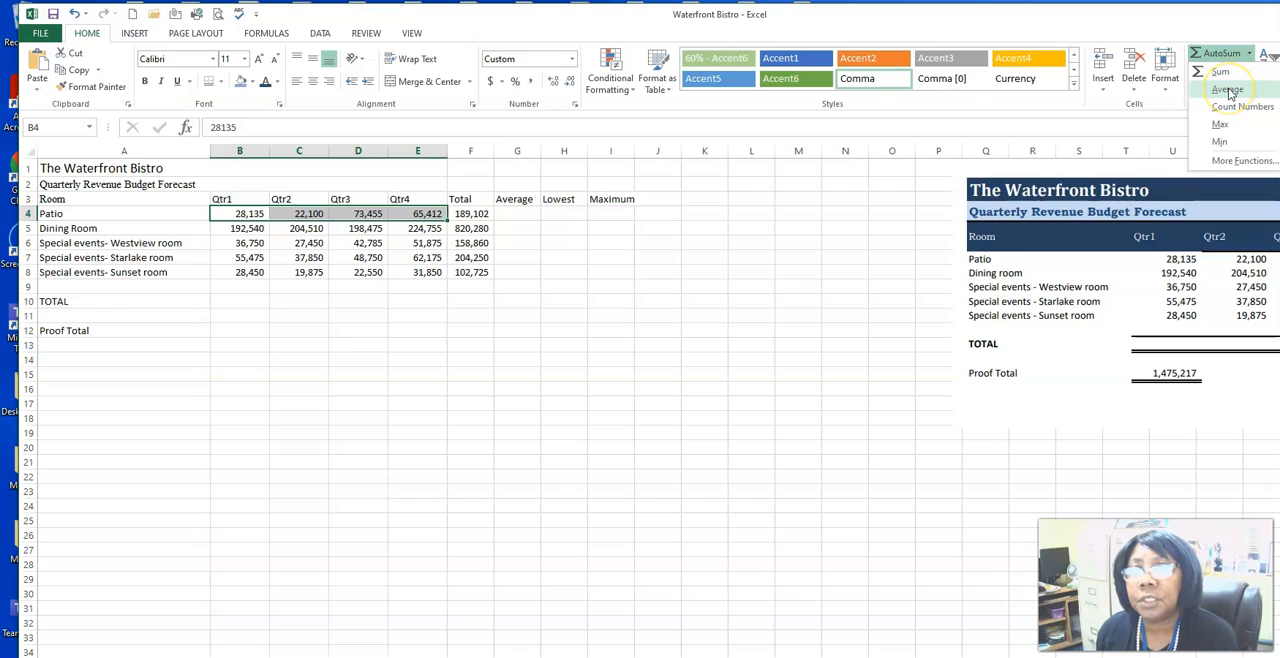
{"action": "left_click", "coordinate": [1228, 90]}
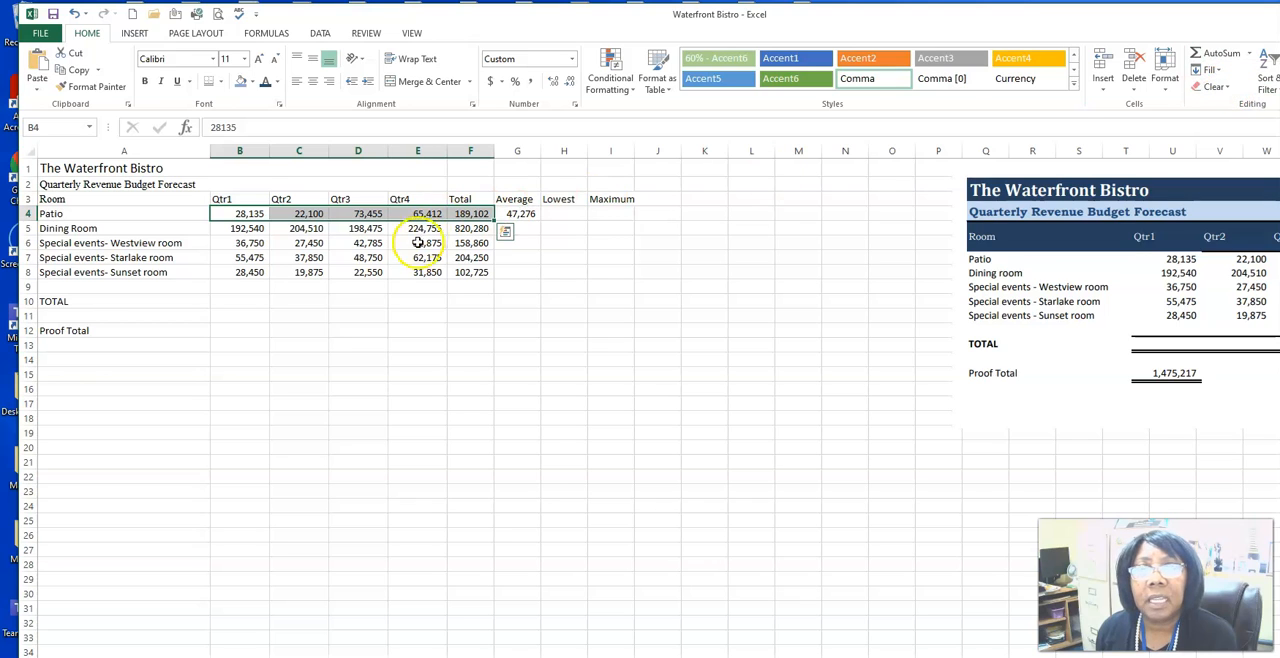
{"action": "left_click", "coordinate": [525, 214]}
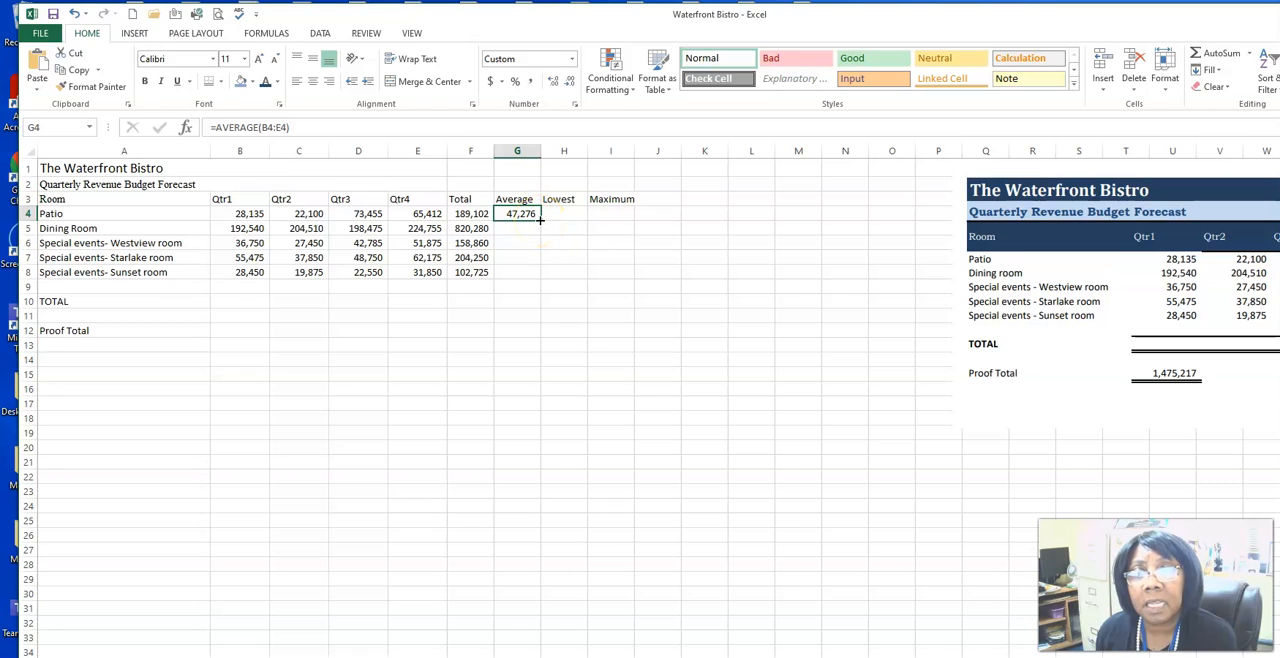
{"action": "double_click", "coordinate": [540, 220]}
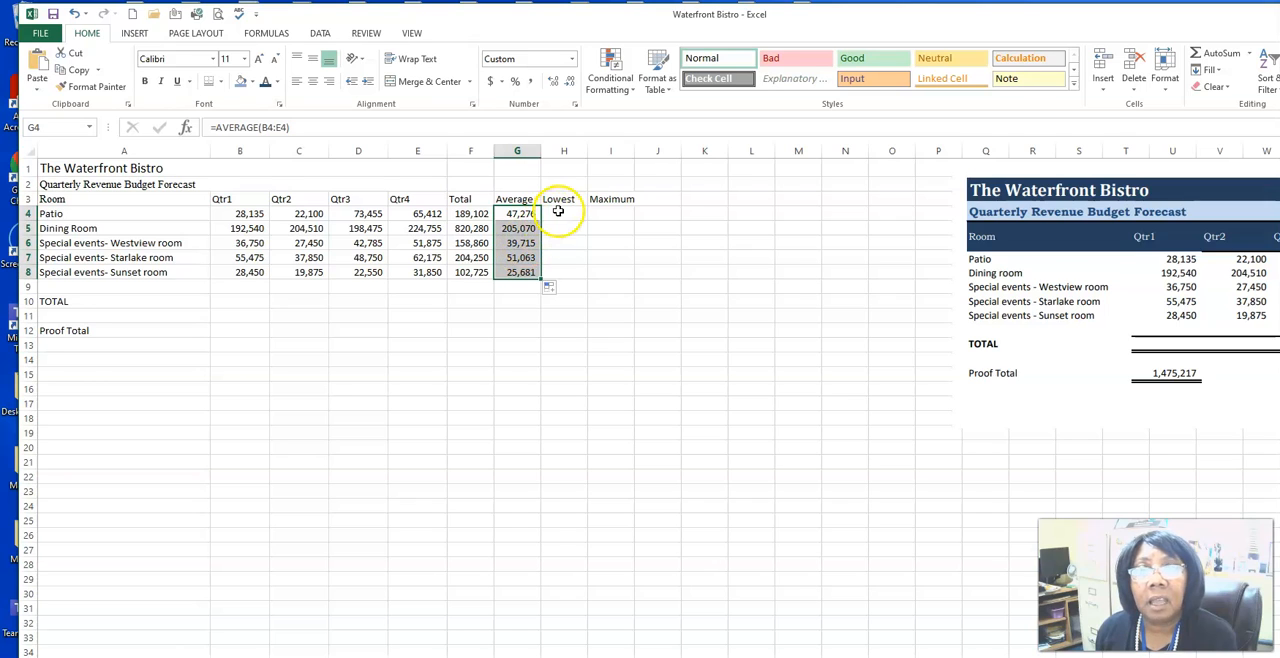
Step: Insert the Min of B4:F4 for the Patio row in the Lowest column, cell H4
{"action": "left_click", "coordinate": [558, 211]}
{"action": "left_click", "coordinate": [240, 216]}
{"action": "left_click_drag", "start_coordinate": [240, 216], "coordinate": [460, 215]}
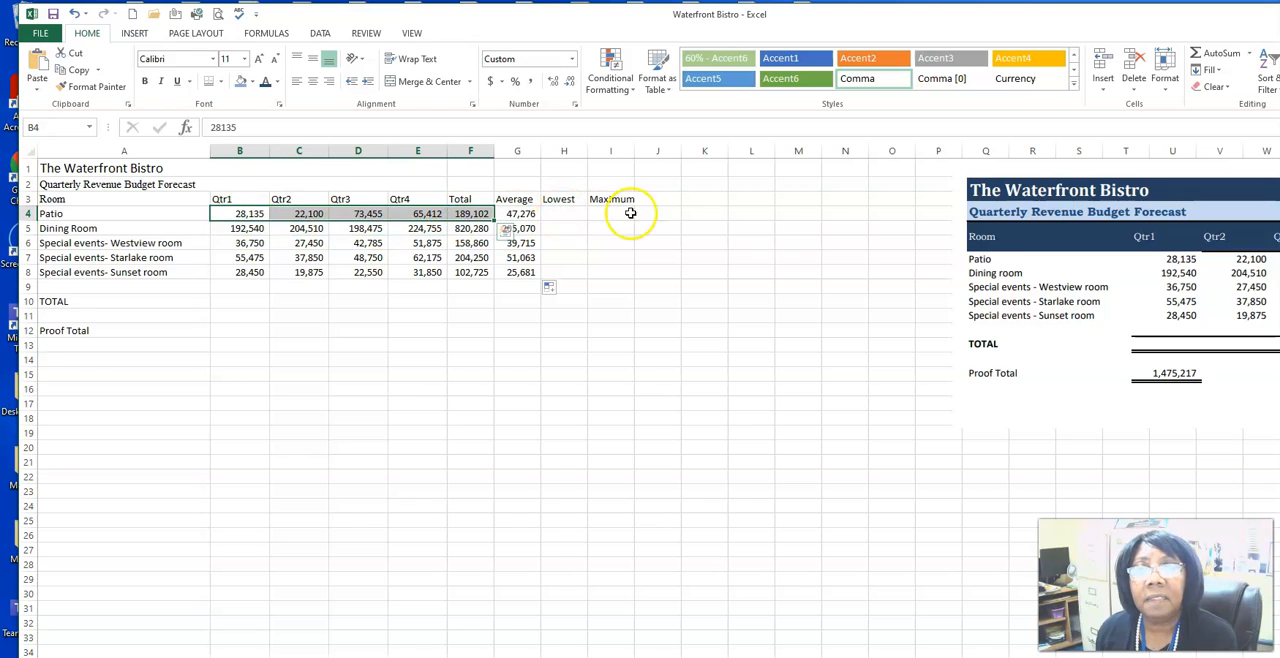
{"action": "left_click", "coordinate": [1249, 54]}
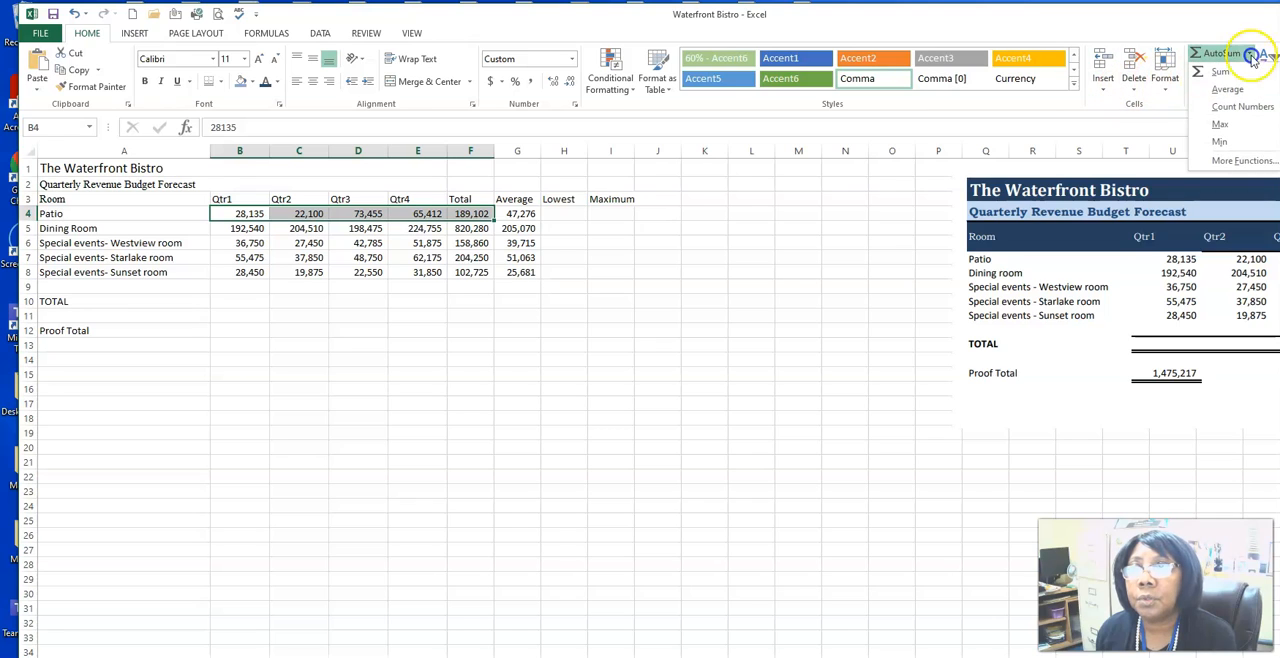
{"action": "left_click", "coordinate": [1218, 142]}
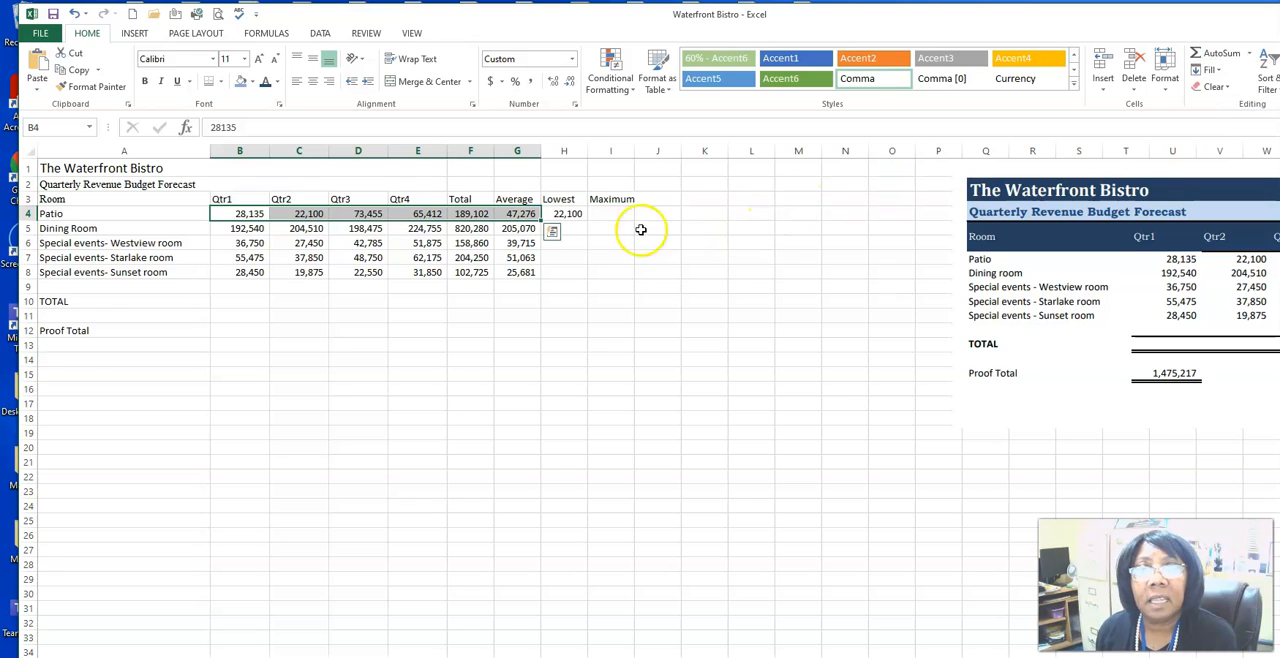
Step: Insert the Min of the Dining Room quarters B5:E5 in H5 and fill it down the Lowest column to H8
{"action": "left_click", "coordinate": [570, 213]}
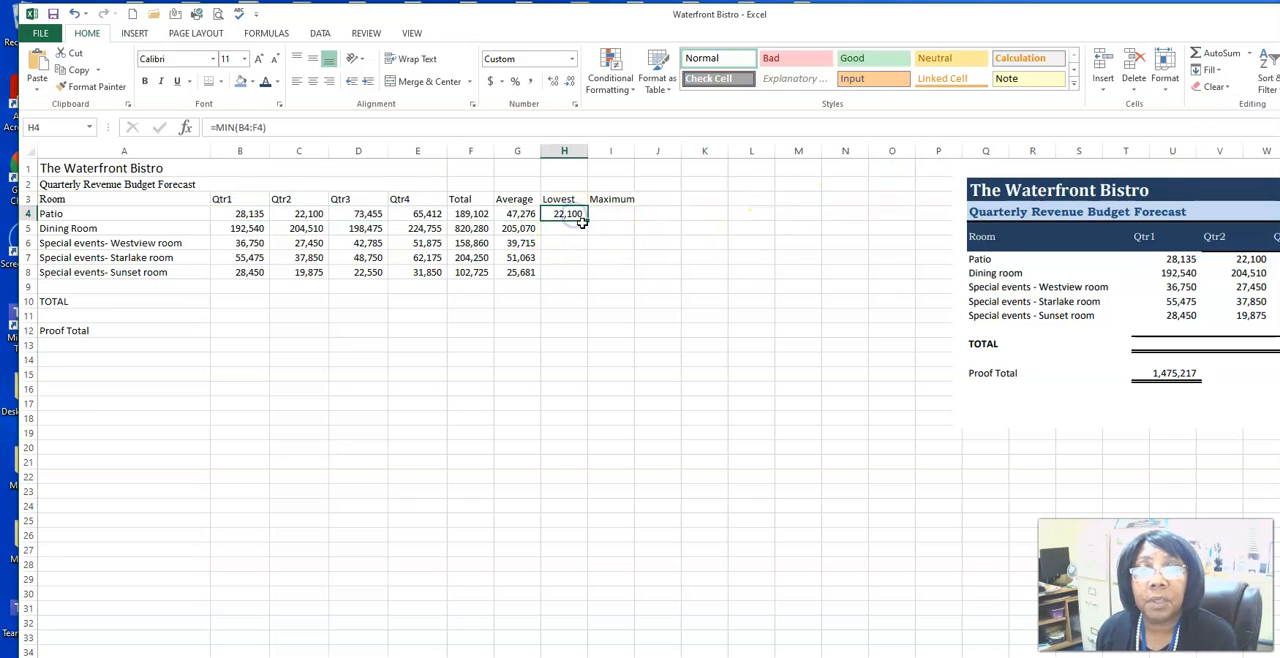
{"action": "left_click", "coordinate": [250, 231]}
{"action": "left_click_drag", "start_coordinate": [250, 231], "coordinate": [432, 229]}
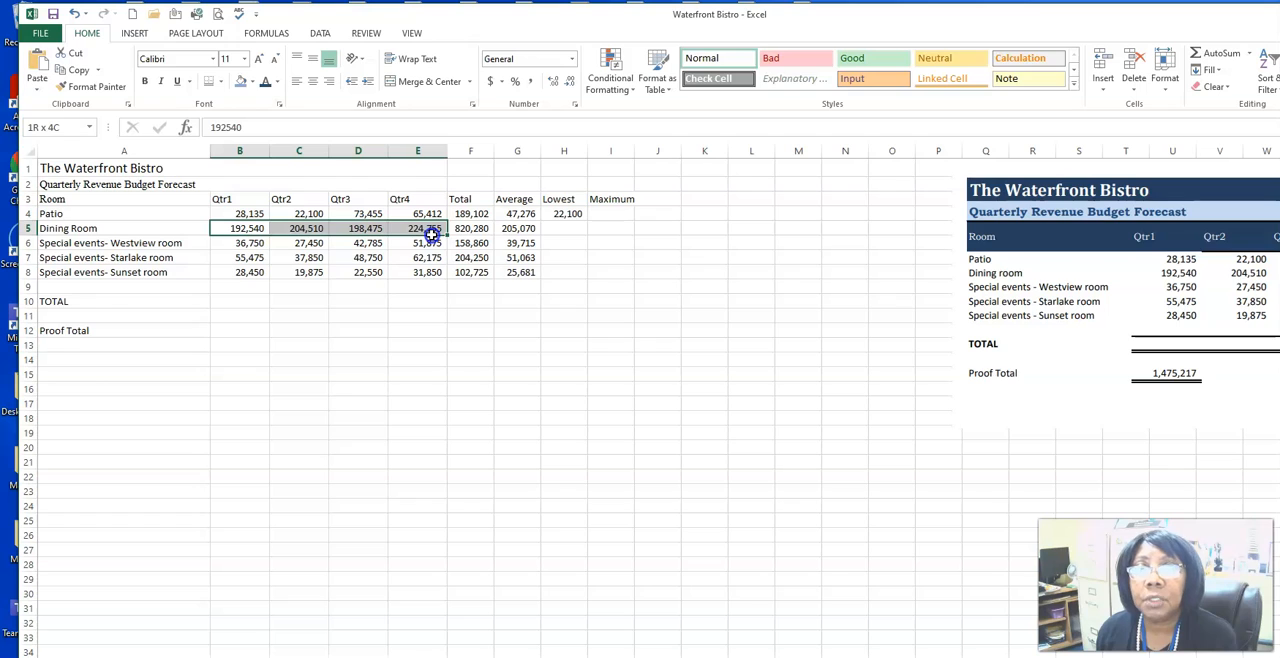
{"action": "left_click", "coordinate": [1249, 56]}
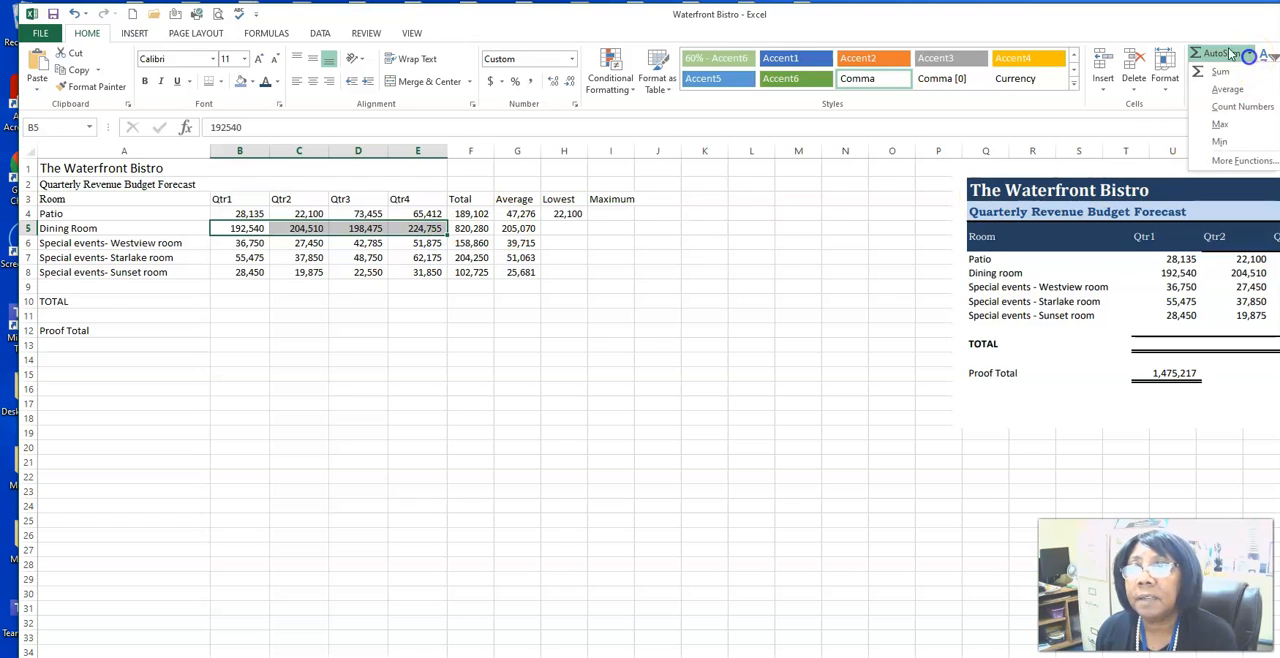
{"action": "left_click", "coordinate": [1220, 143]}
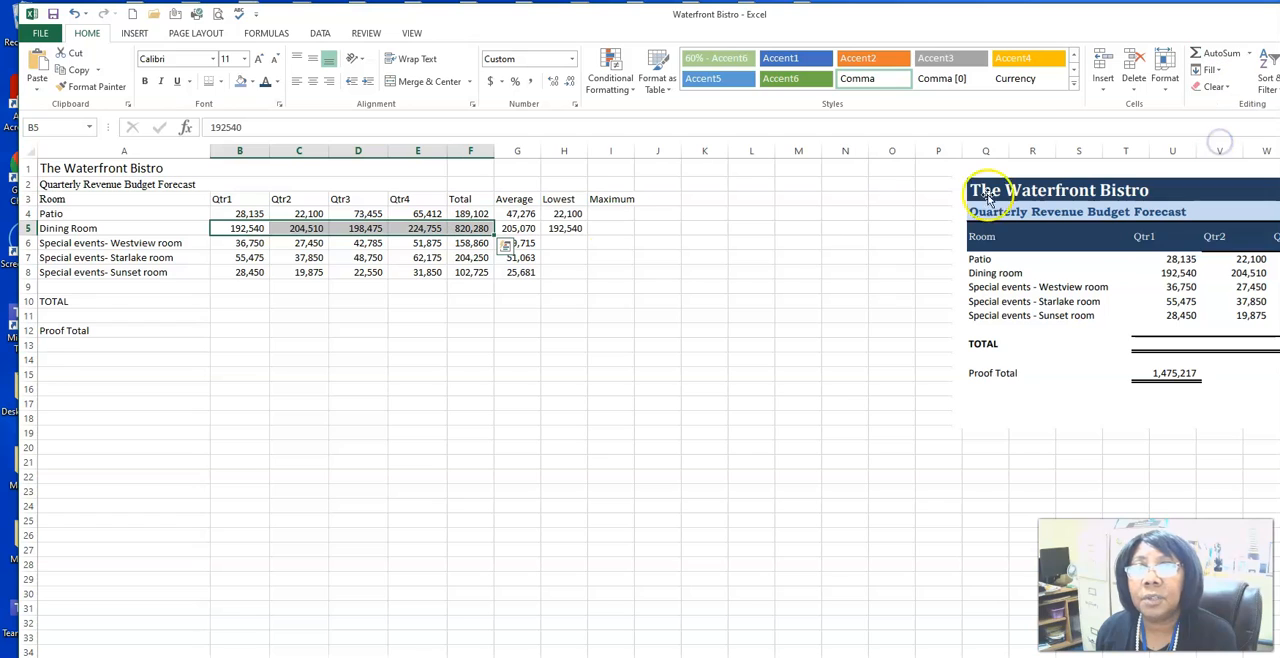
{"action": "left_click", "coordinate": [575, 229]}
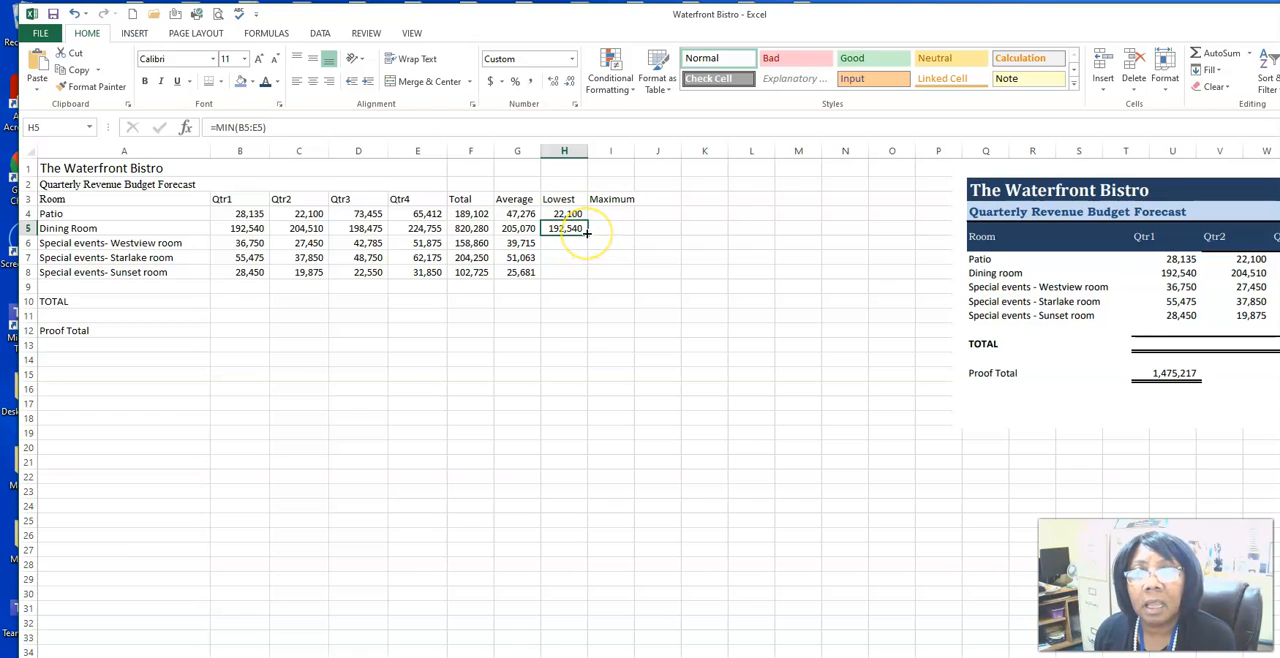
{"action": "double_click", "coordinate": [587, 232]}
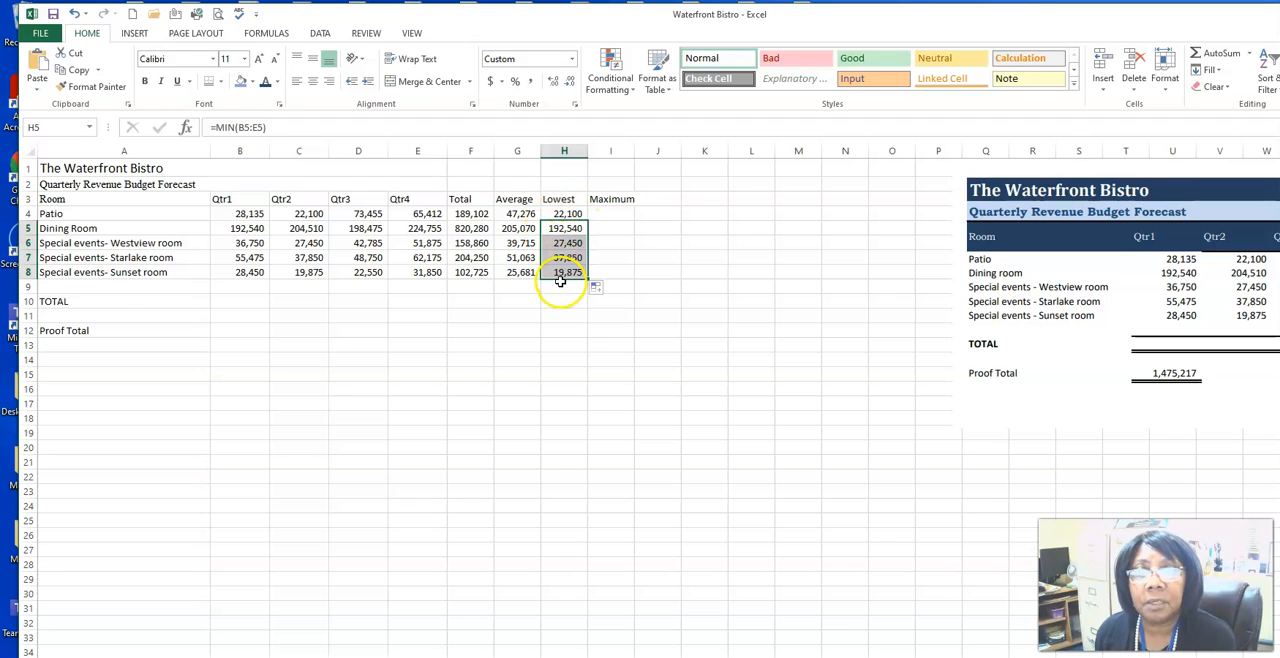
Step: Insert the Max of the Patio quarters B4:E4 in the Maximum column, cell I4
{"action": "left_click", "coordinate": [601, 214]}
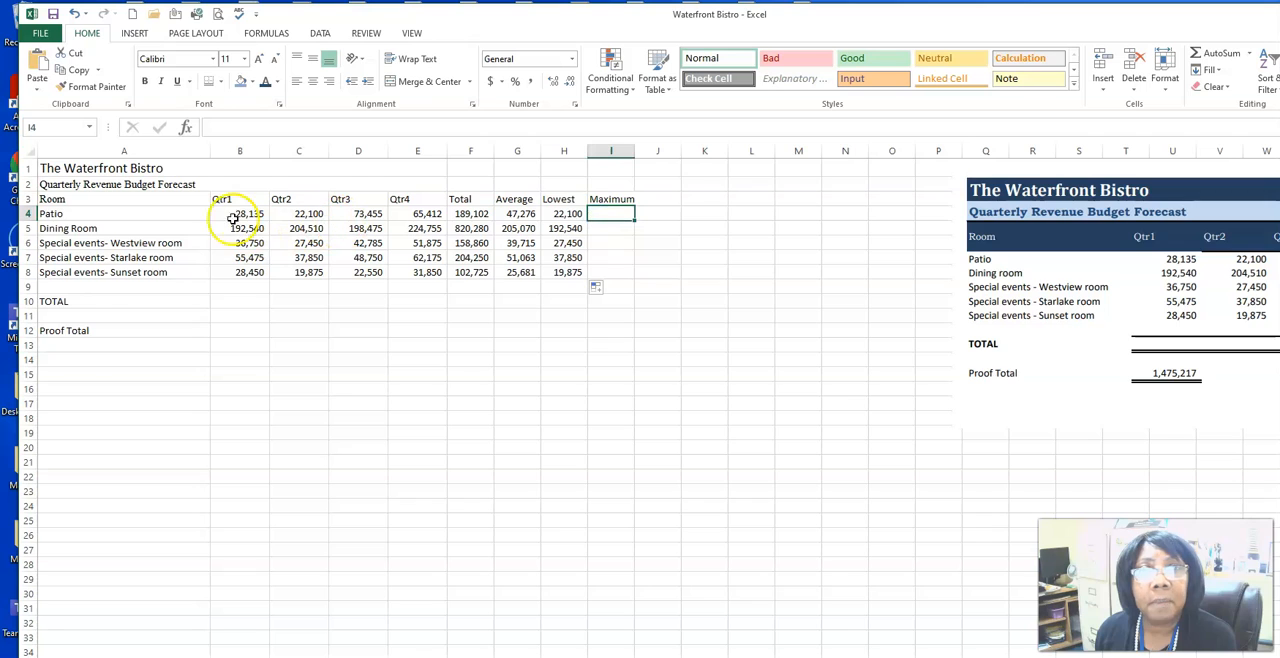
{"action": "left_click_drag", "start_coordinate": [238, 214], "coordinate": [400, 214]}
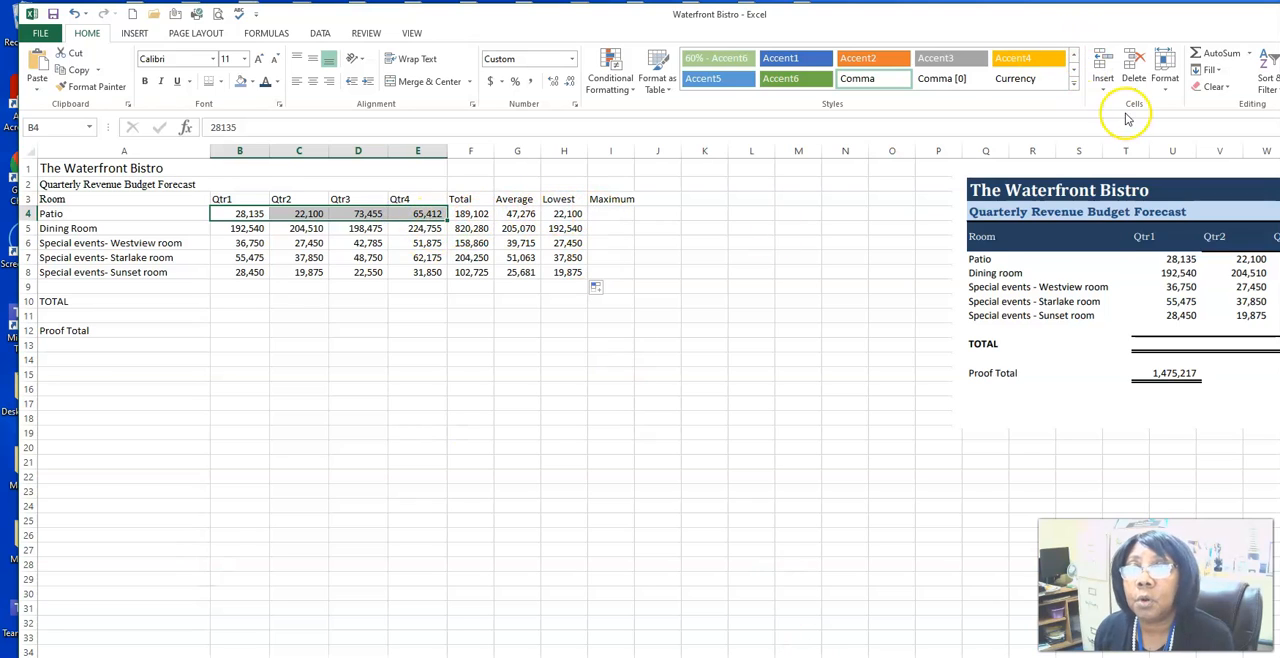
{"action": "left_click", "coordinate": [1249, 58]}
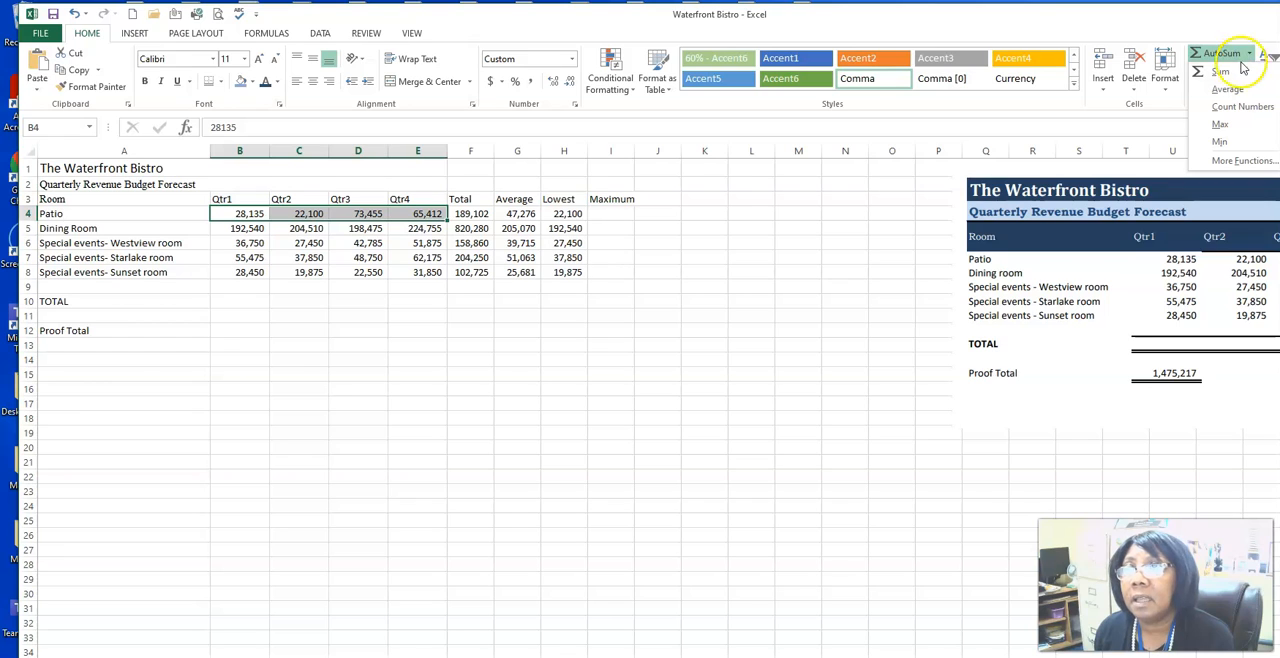
{"action": "left_click", "coordinate": [1224, 125]}
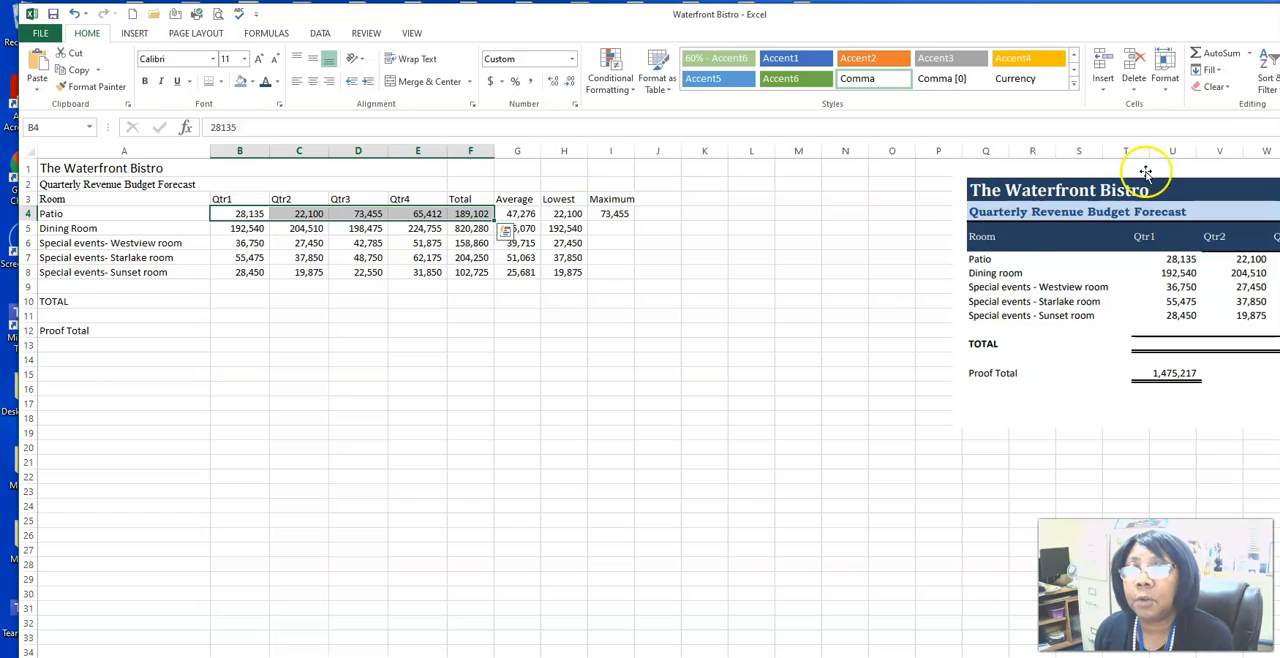
Step: Insert the Max of the Dining Room quarters B5:E5 in I5 and fill it down the Maximum column to I8
{"action": "left_click_drag", "start_coordinate": [238, 228], "coordinate": [432, 230]}
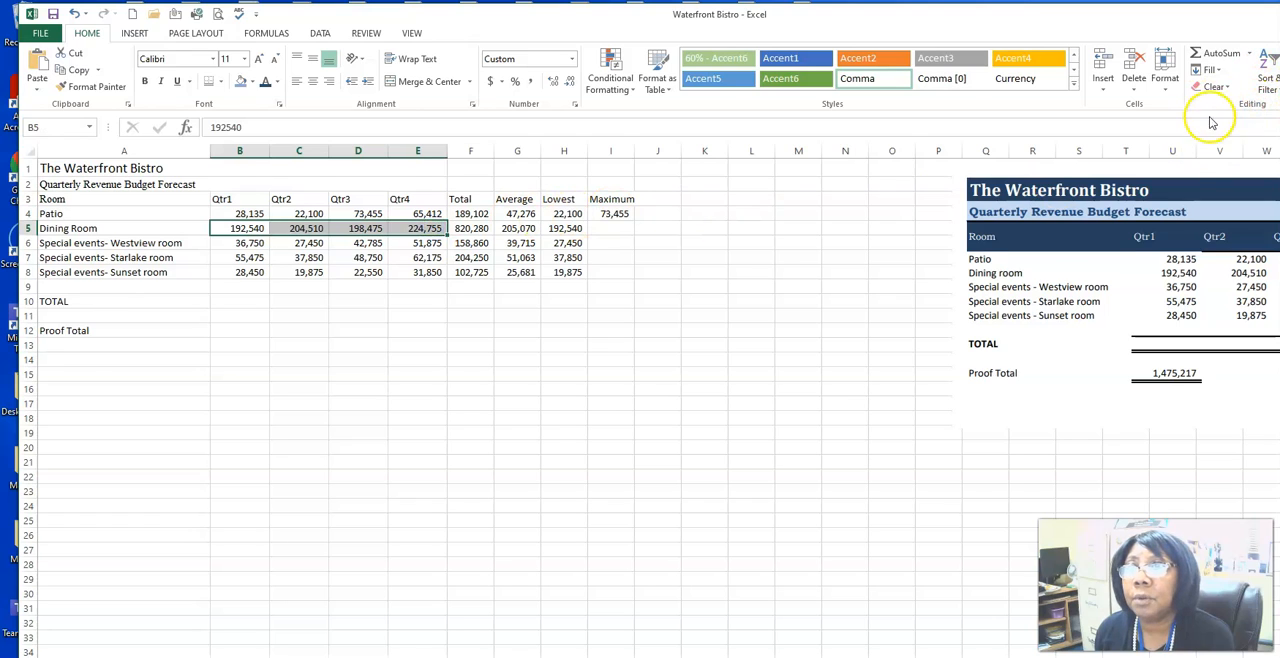
{"action": "left_click", "coordinate": [1249, 54]}
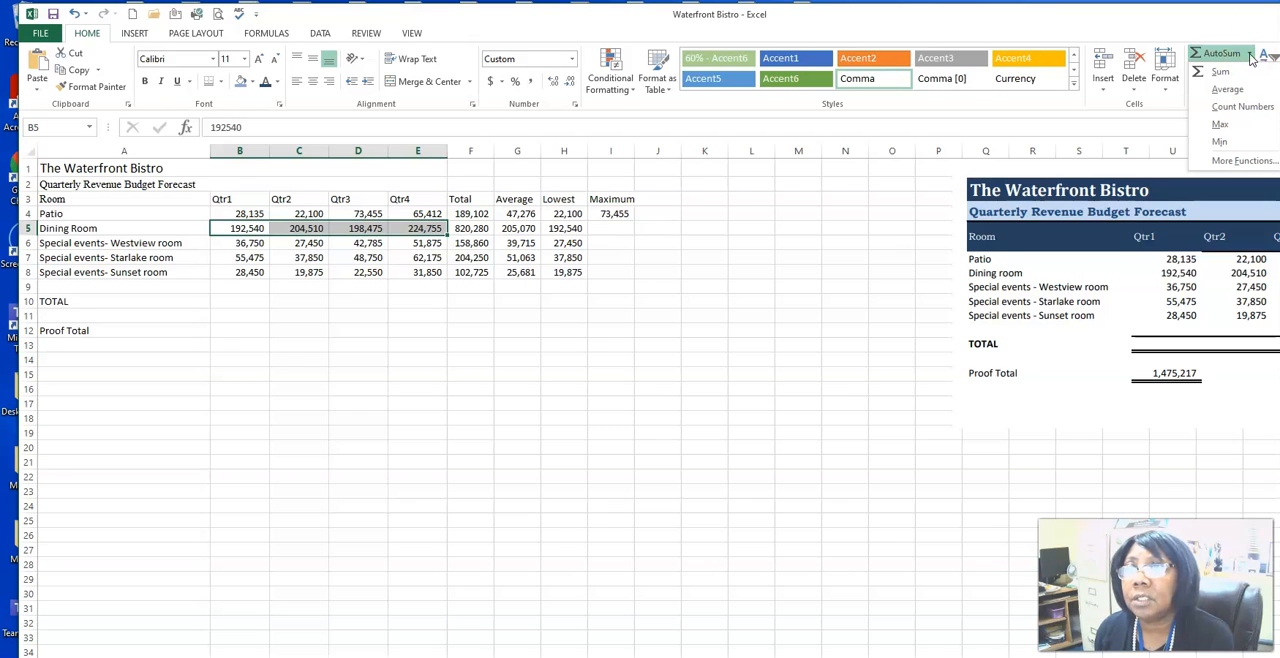
{"action": "left_click", "coordinate": [1222, 124]}
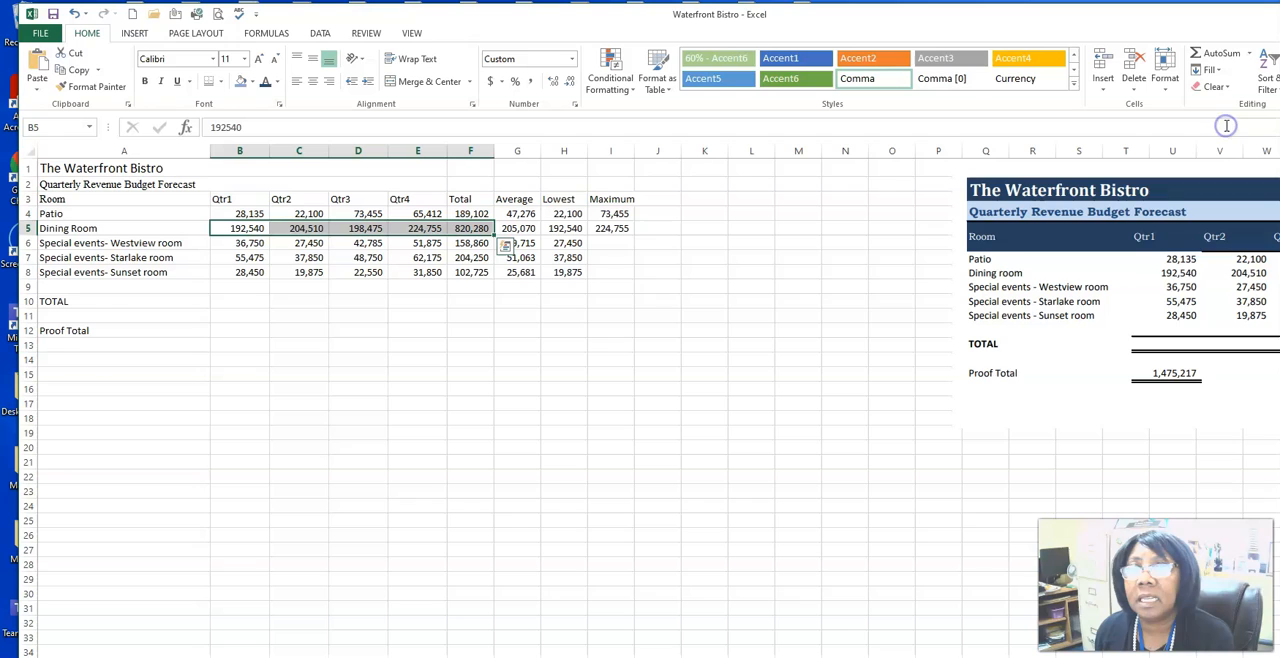
{"action": "left_click", "coordinate": [611, 229]}
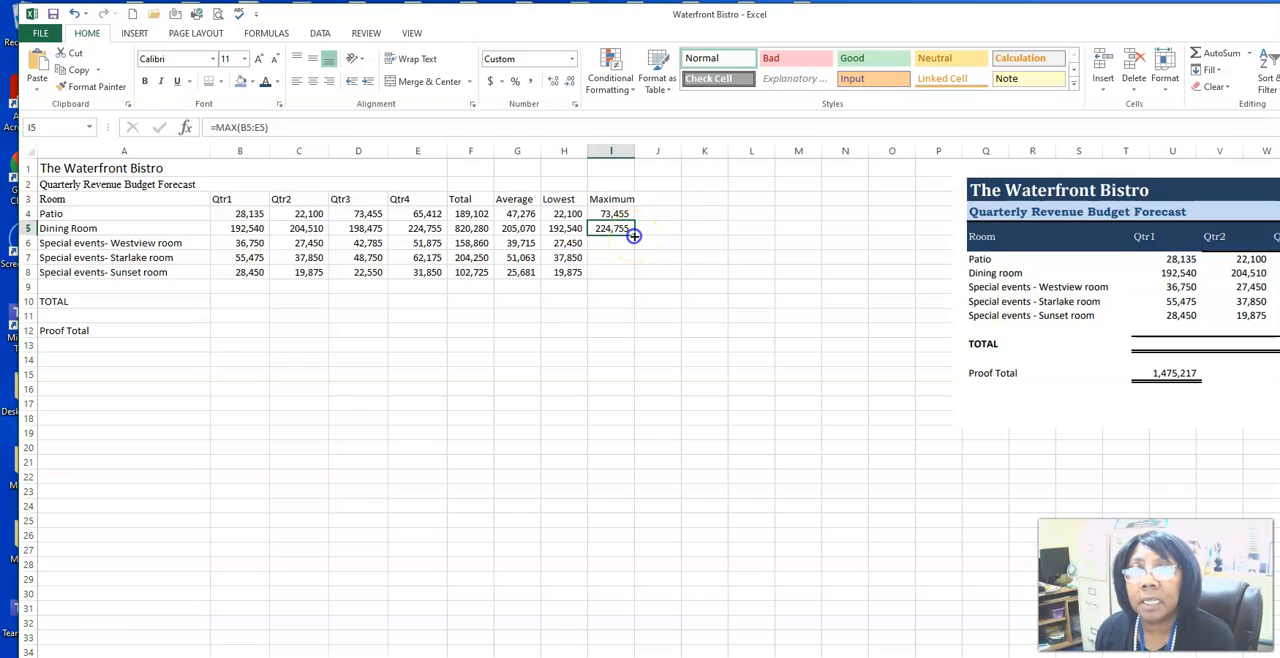
{"action": "double_click", "coordinate": [633, 236]}
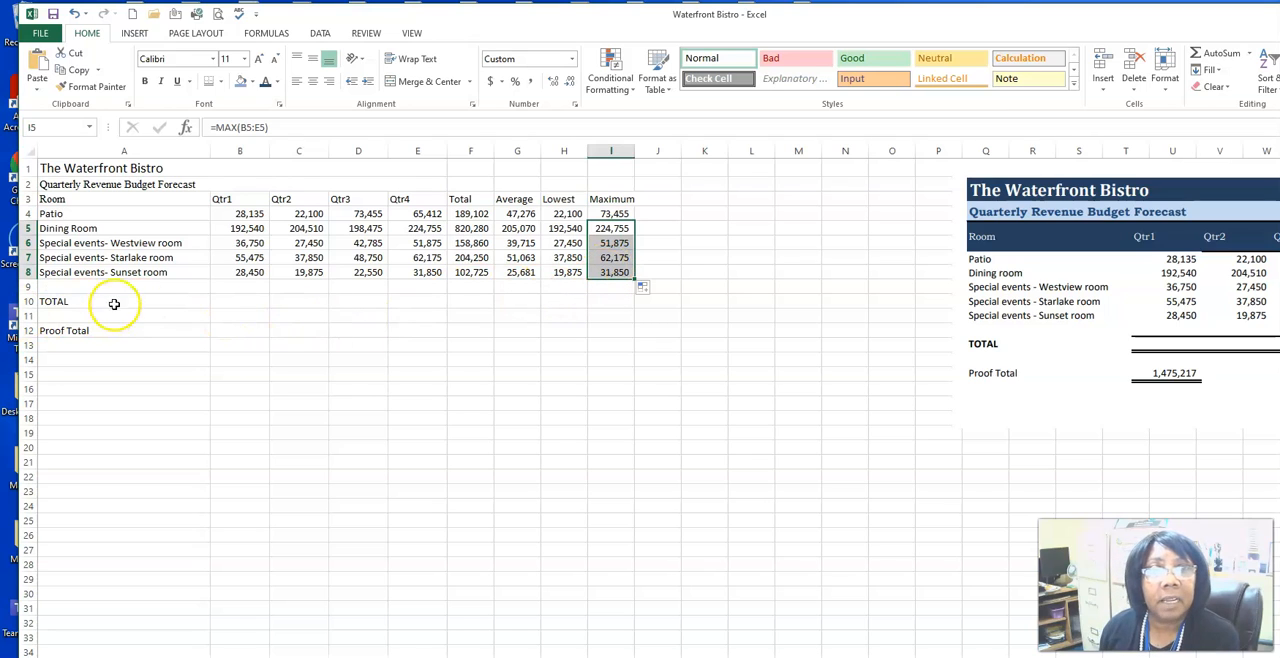
Step: Insert the Sum of the Qtr1 revenues B4:B8 in the TOTAL row, cell B10, and fill it across to I10
{"action": "left_click", "coordinate": [233, 305]}
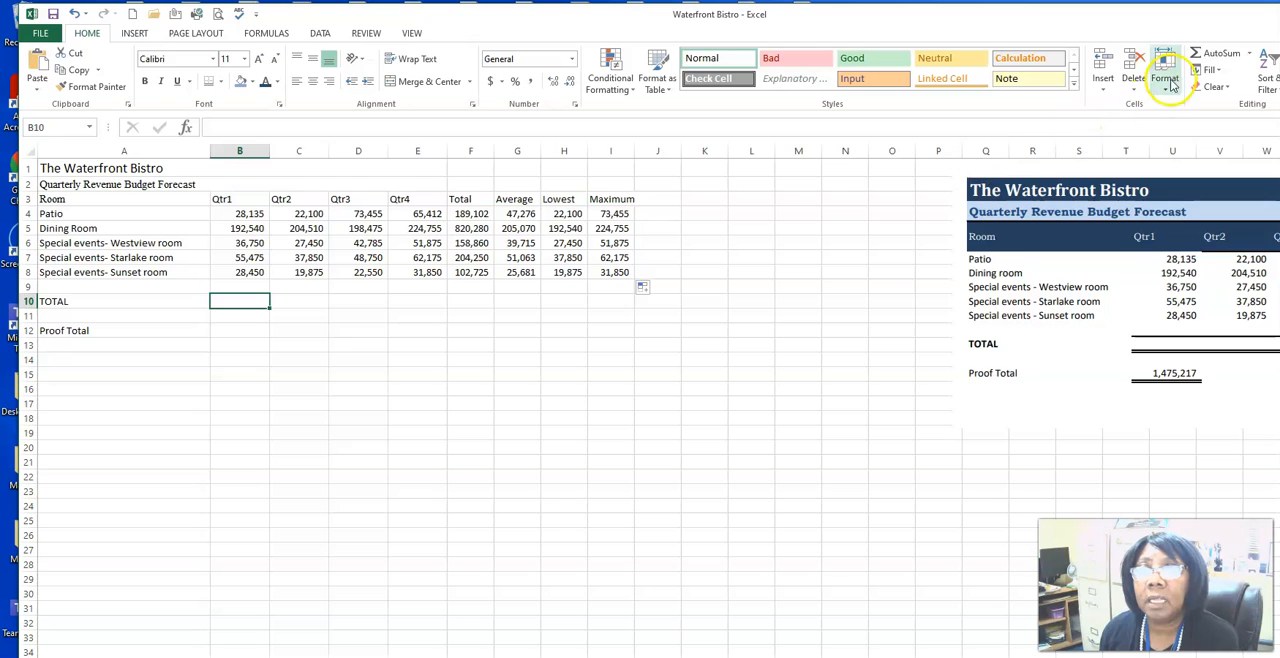
{"action": "left_click", "coordinate": [1193, 52]}
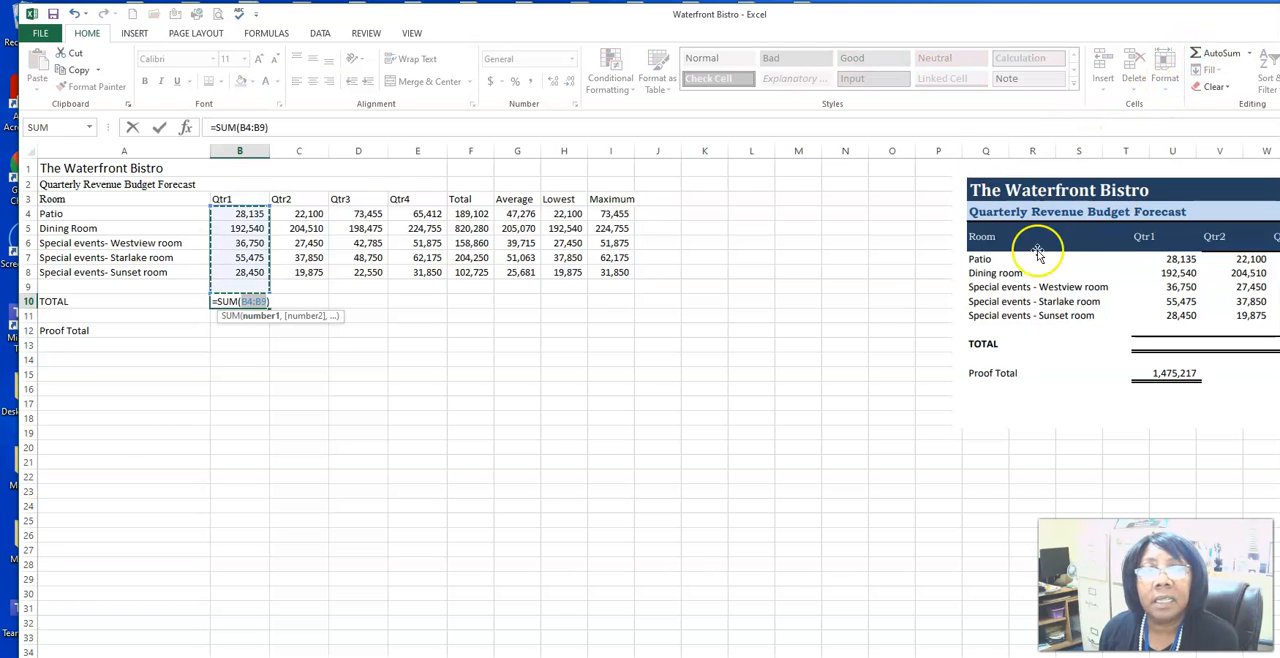
{"action": "left_click_drag", "start_coordinate": [249, 214], "coordinate": [253, 267]}
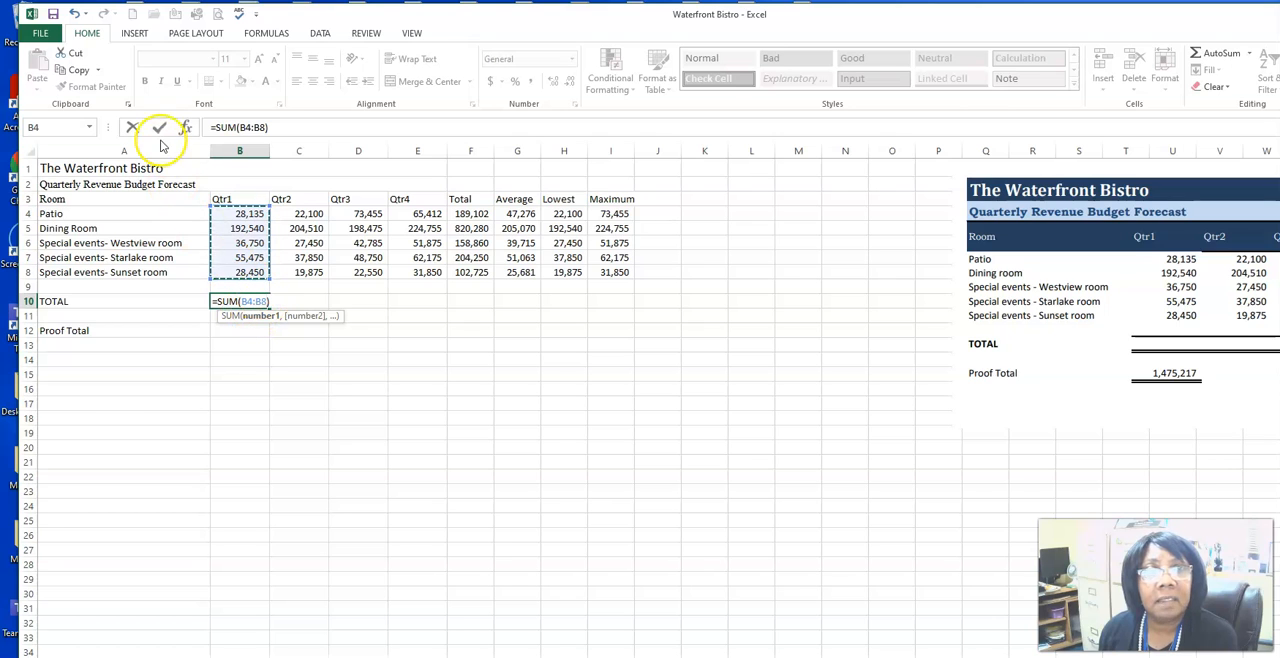
{"action": "left_click", "coordinate": [162, 129]}
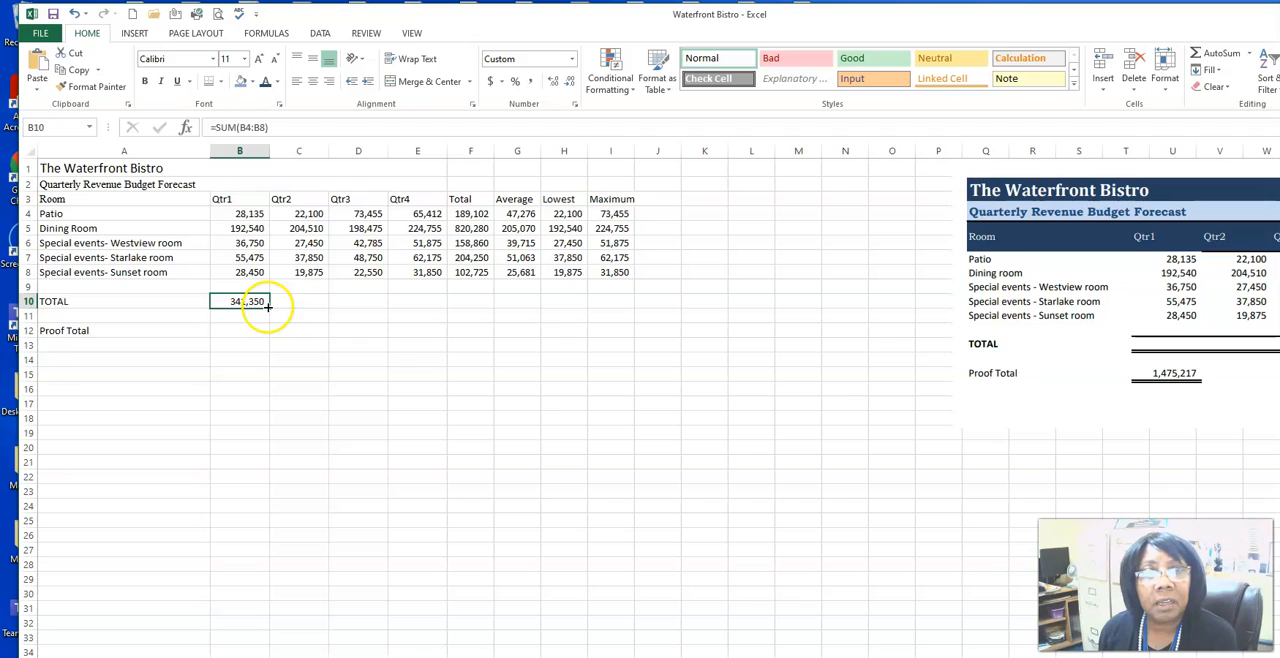
{"action": "left_click_drag", "start_coordinate": [307, 301], "coordinate": [642, 305]}
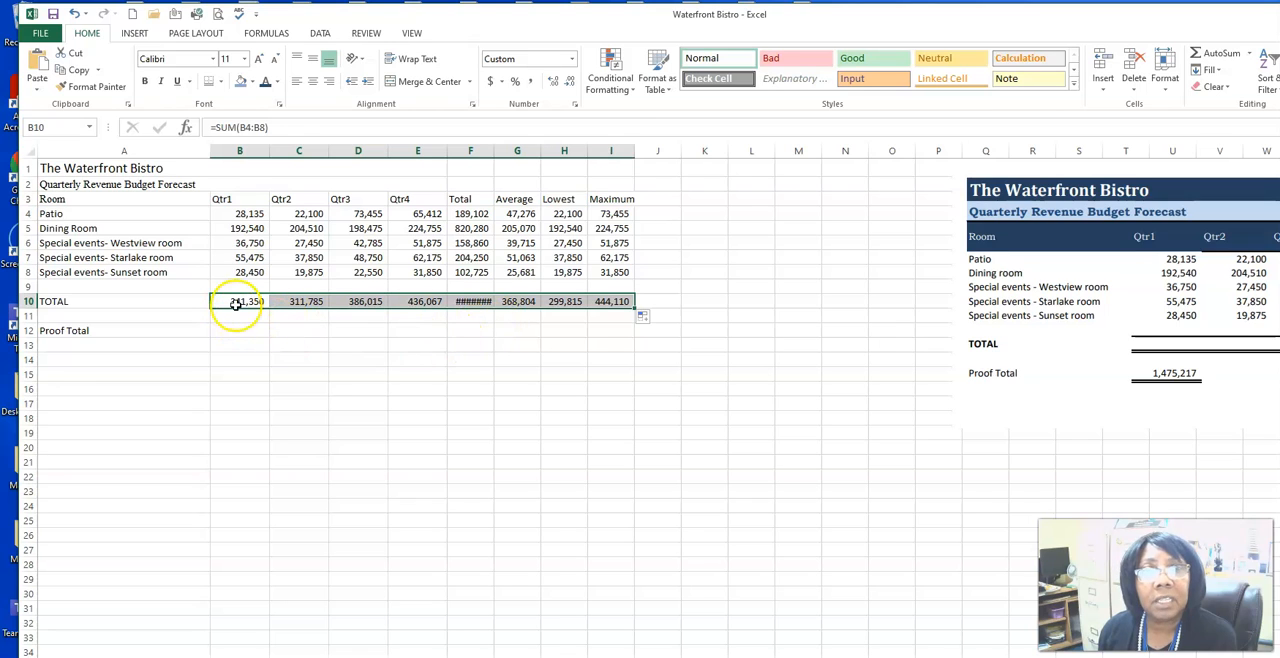
Step: Re-enter the Qtr2 total in C10 as the Sum of C4:C8 and autofit the width of the Total column F
{"action": "left_click", "coordinate": [300, 302]}
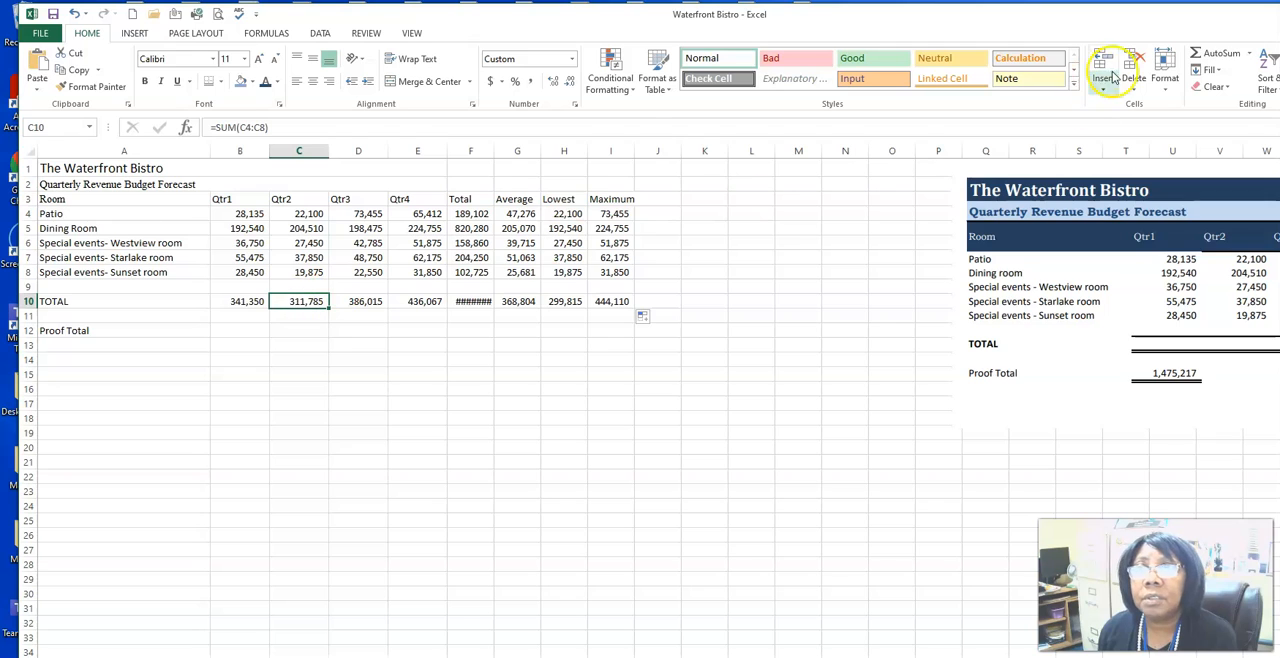
{"action": "left_click", "coordinate": [1199, 52]}
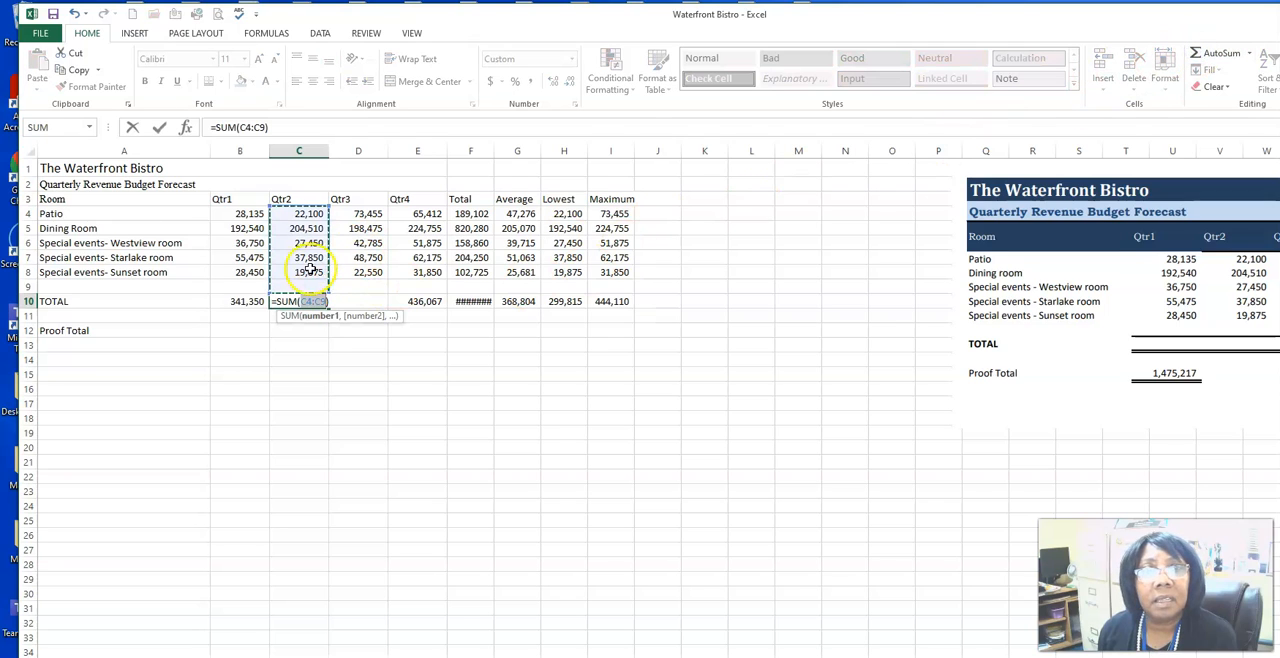
{"action": "left_click_drag", "start_coordinate": [299, 213], "coordinate": [312, 272]}
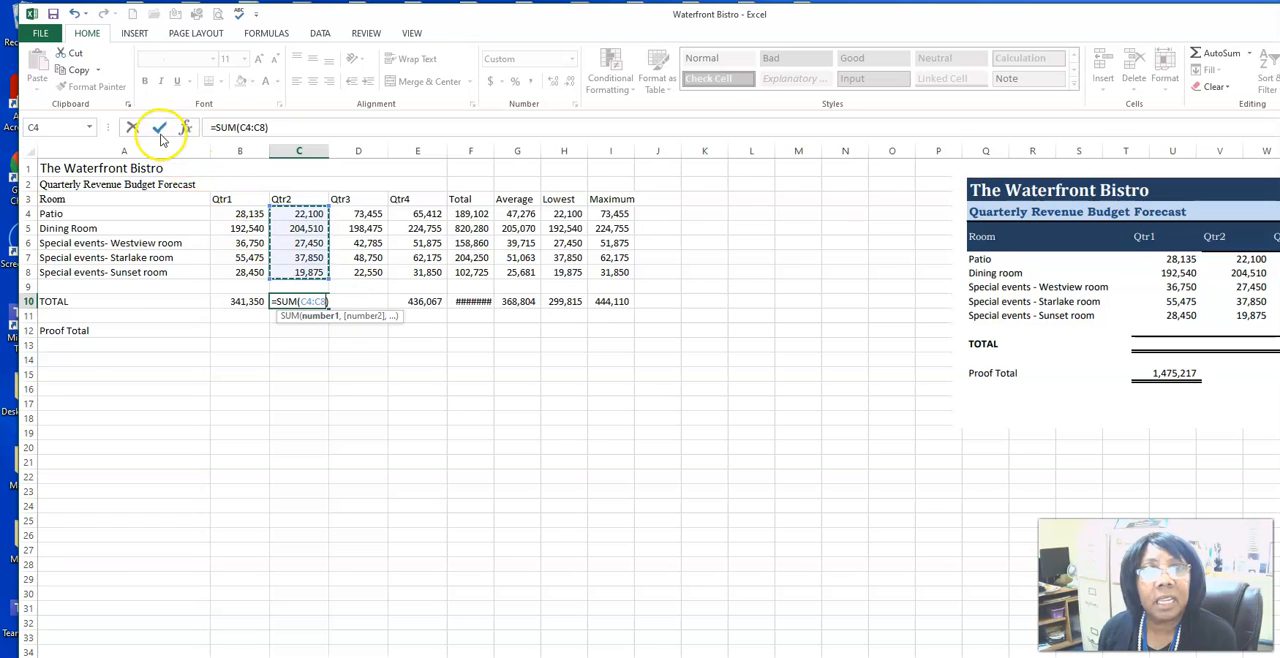
{"action": "left_click", "coordinate": [159, 127]}
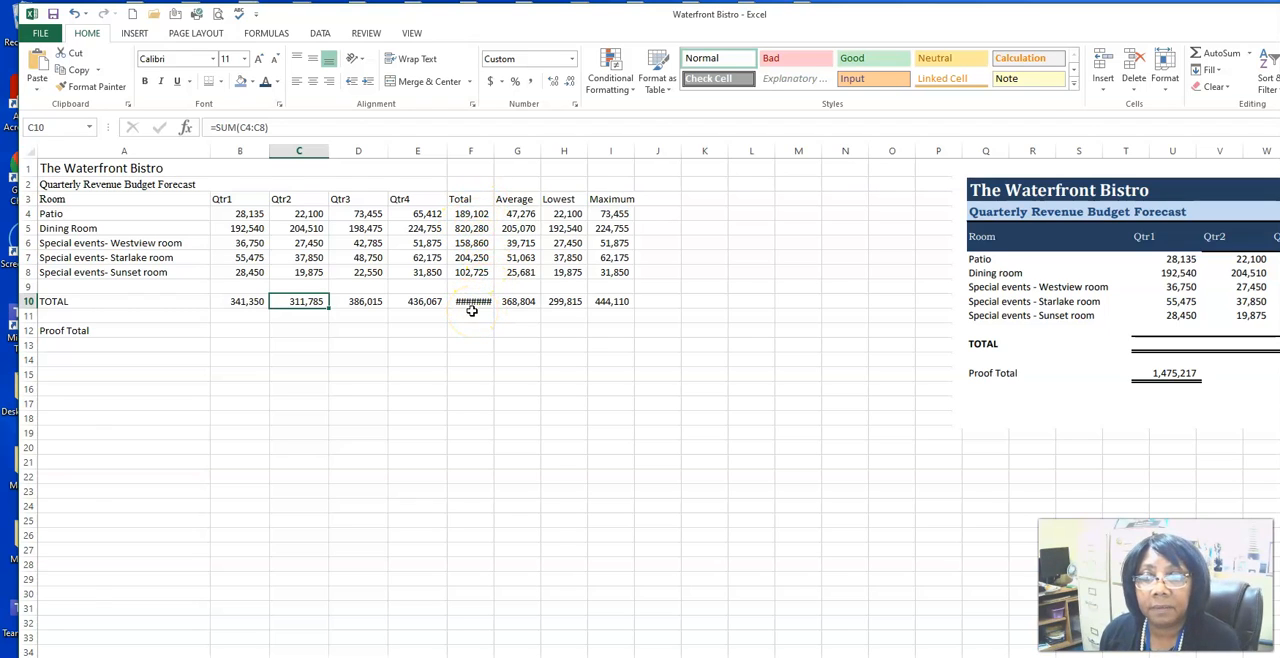
{"action": "double_click", "coordinate": [494, 149]}
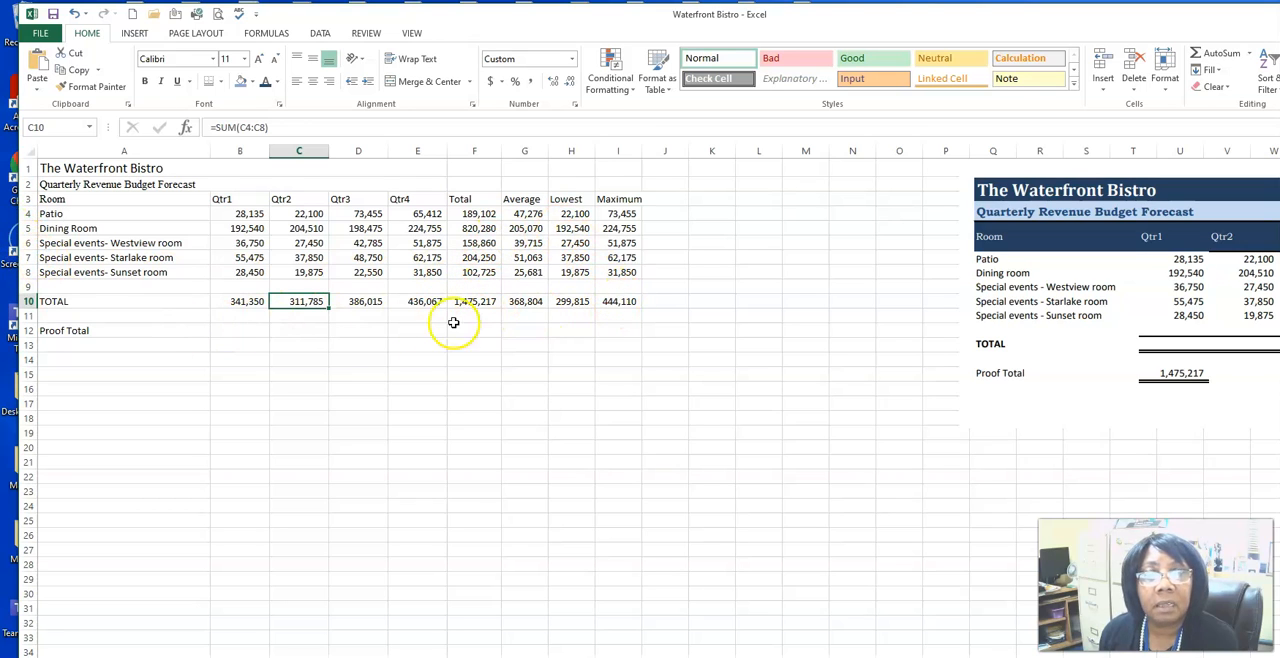
Step: Try the comma style with an extra decimal place on B4:I10, and reset the range to General format without decimals
{"action": "left_click", "coordinate": [240, 213]}
{"action": "left_click_drag", "start_coordinate": [257, 216], "coordinate": [616, 297]}
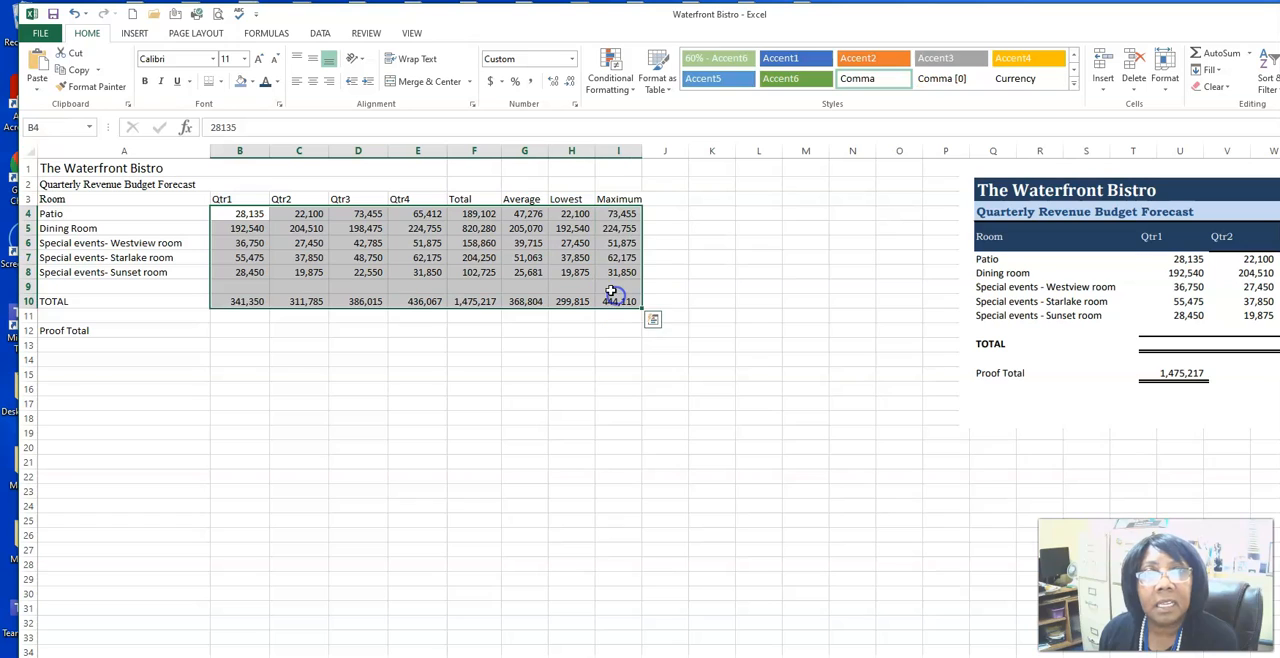
{"action": "left_click", "coordinate": [532, 86]}
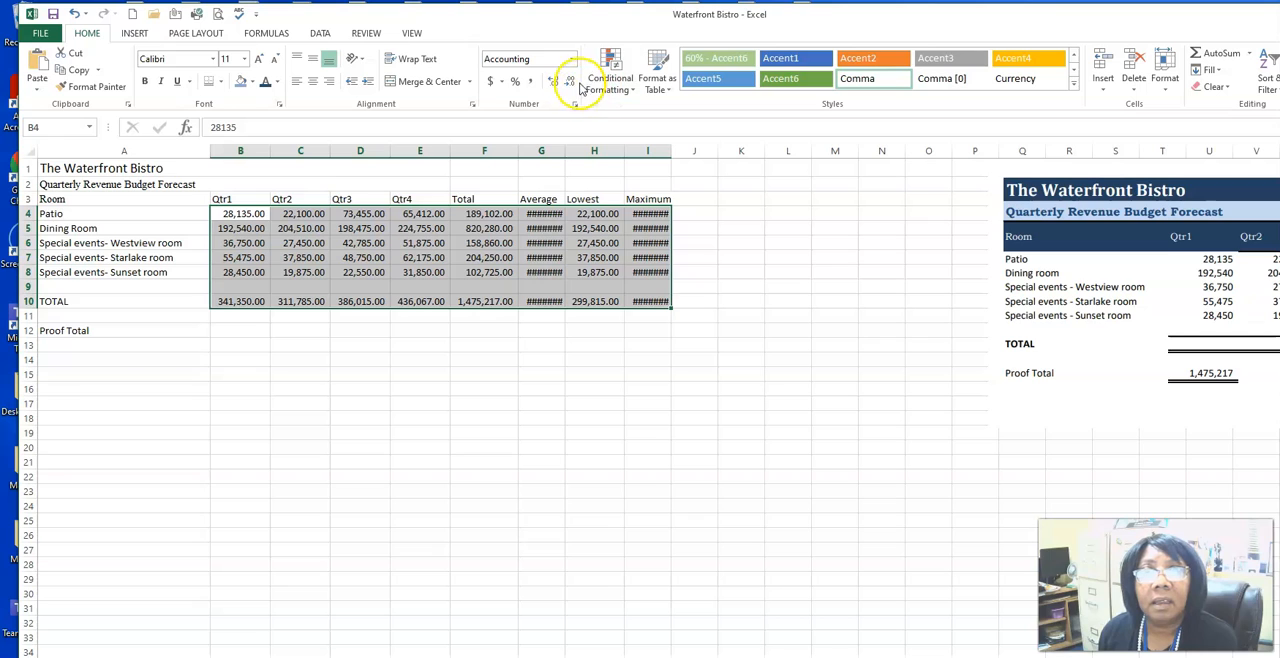
{"action": "left_click", "coordinate": [553, 84]}
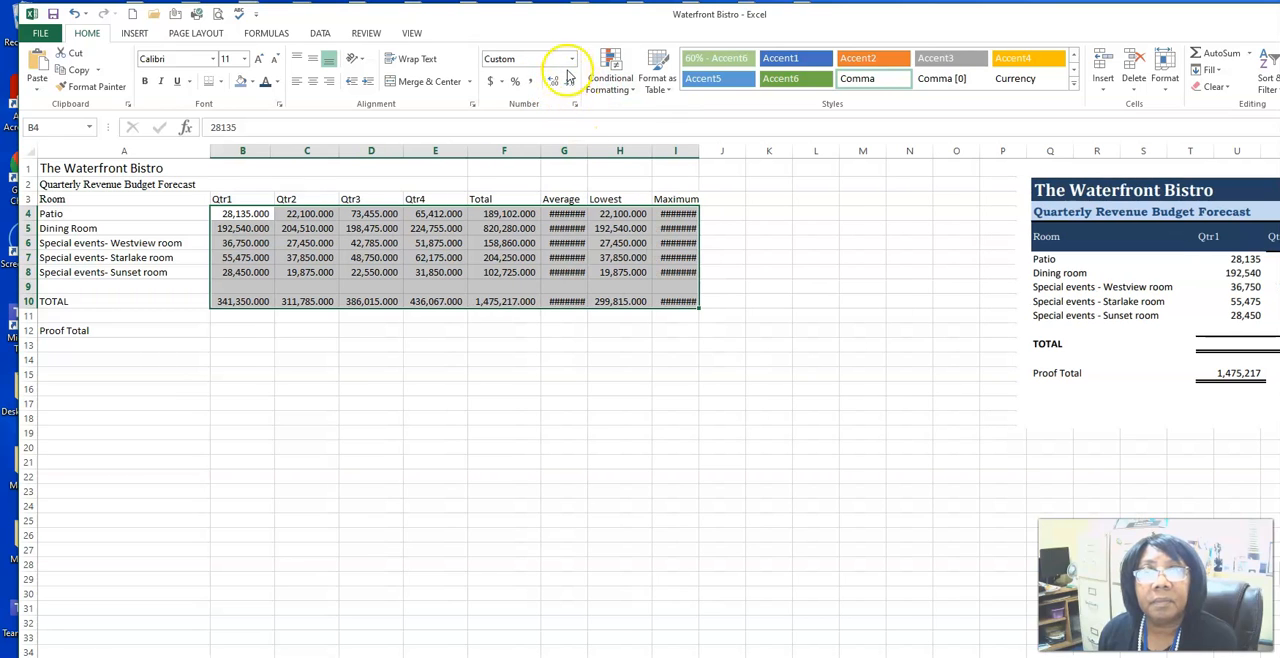
{"action": "left_click", "coordinate": [571, 59]}
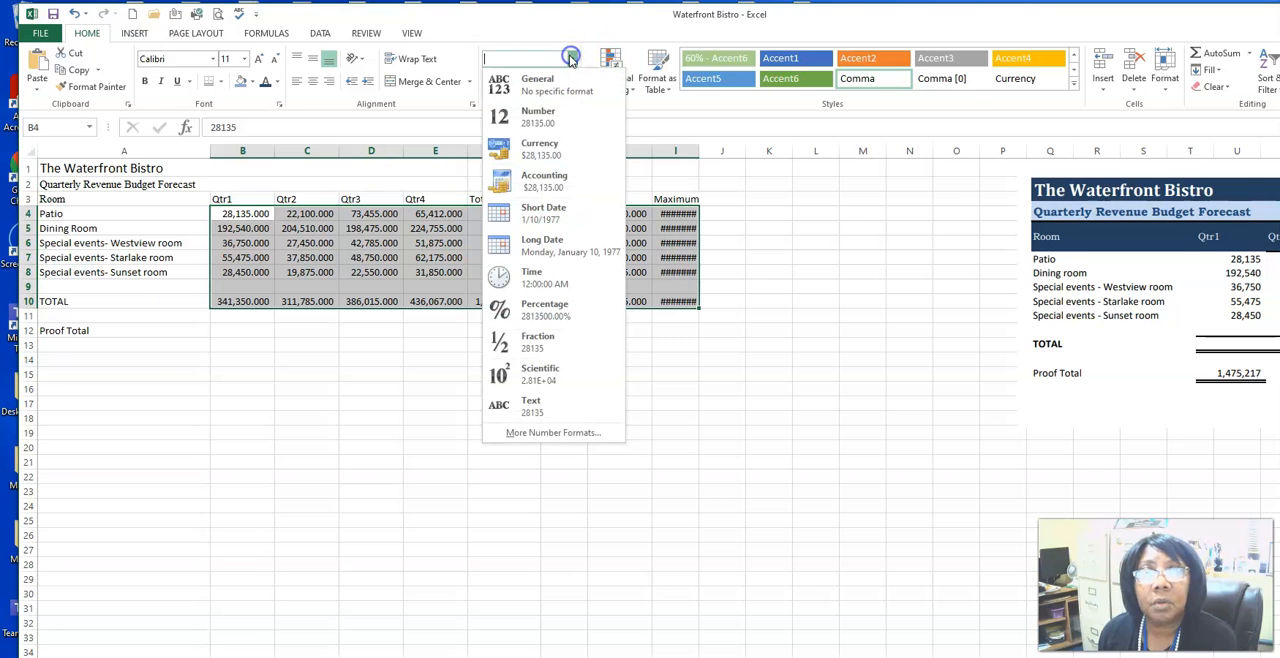
{"action": "left_click", "coordinate": [541, 84]}
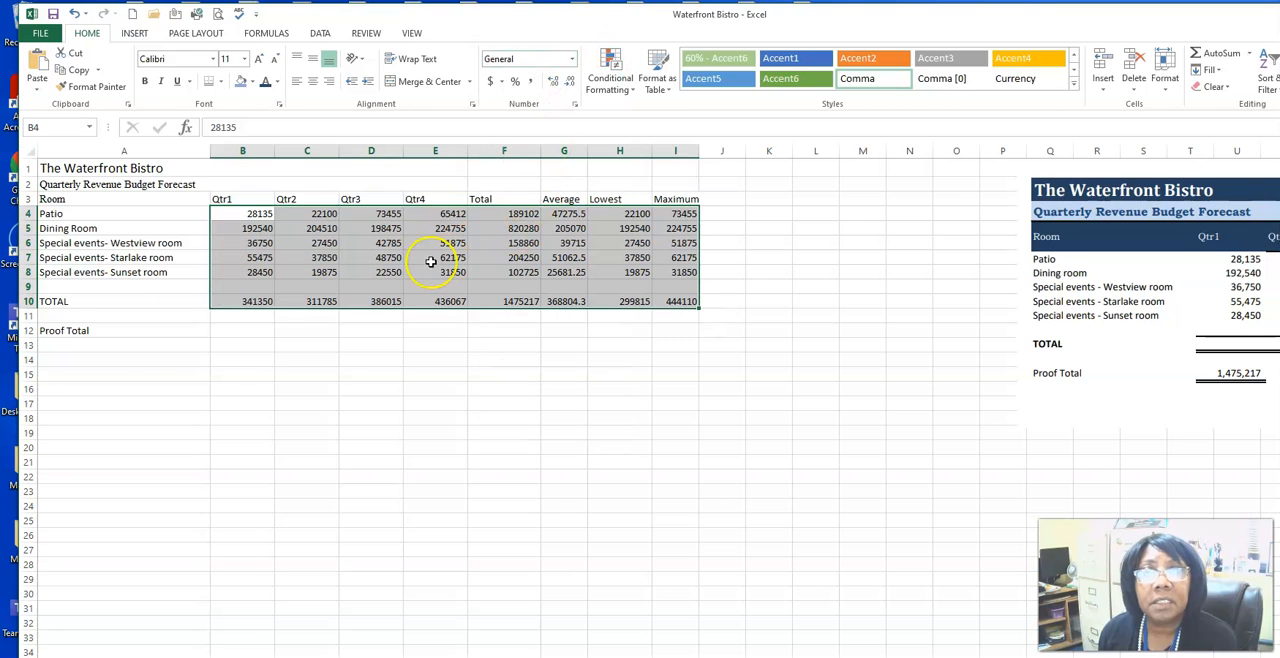
{"action": "left_click", "coordinate": [569, 85]}
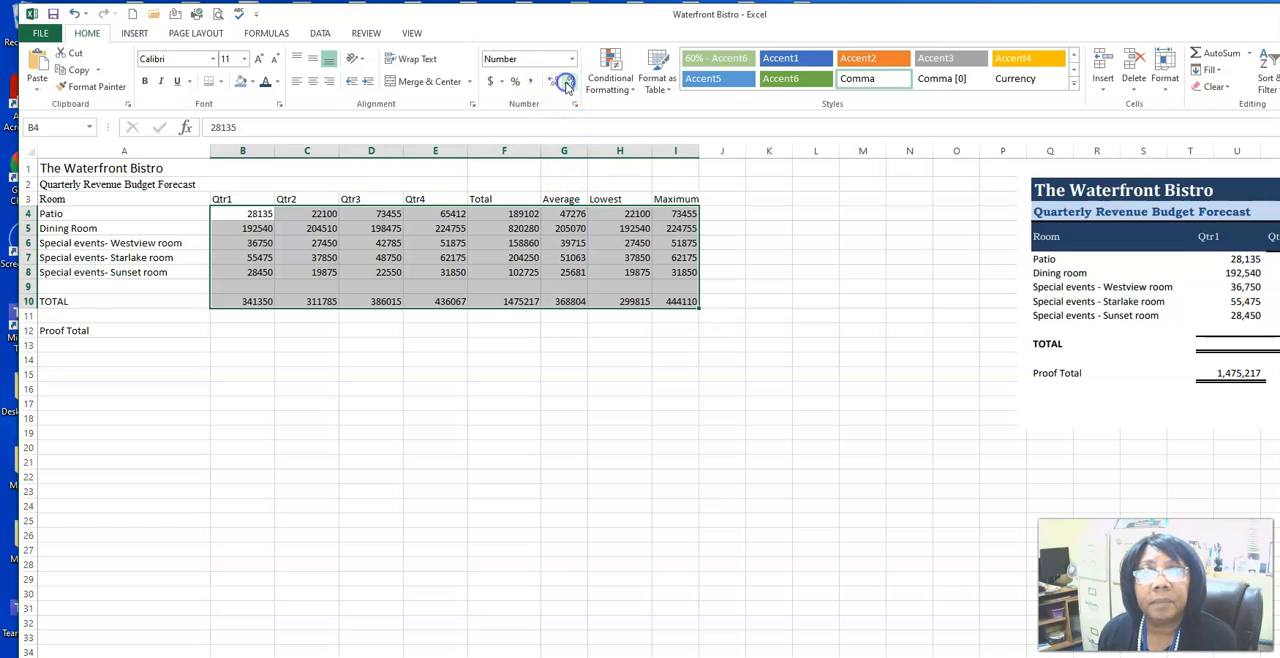
{"action": "left_click", "coordinate": [320, 363]}
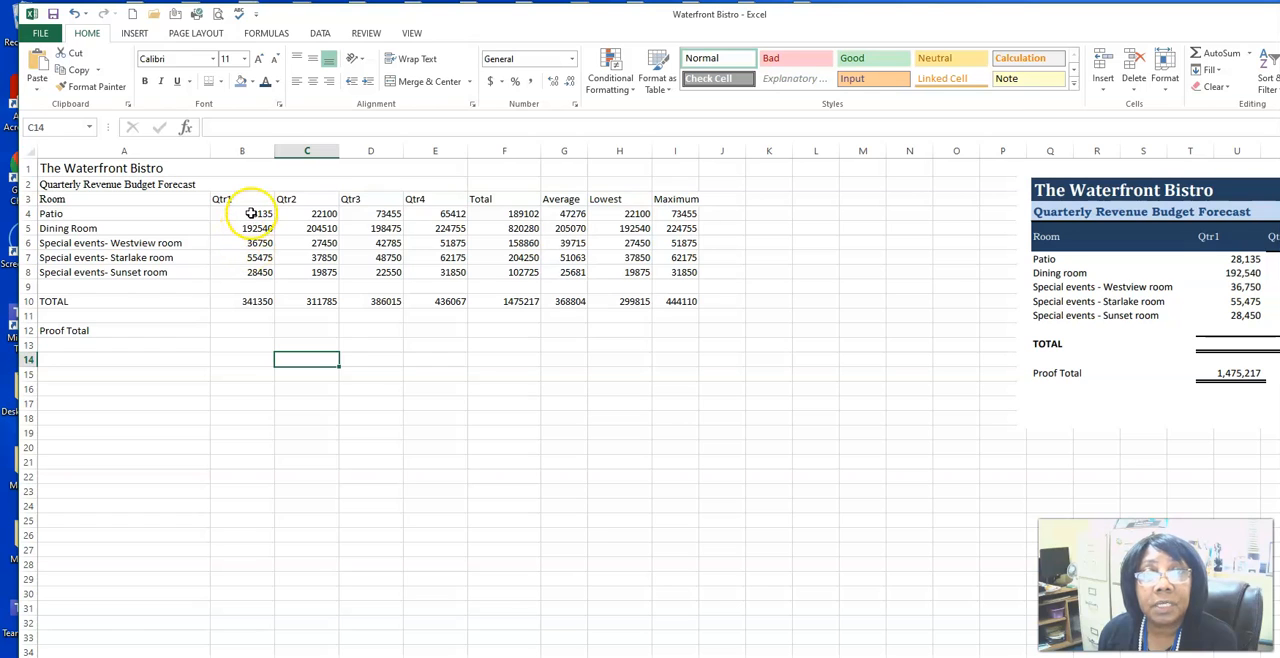
Step: Format all revenue figures in B4:I10 with the comma style and no decimal places
{"action": "left_click", "coordinate": [251, 213]}
{"action": "left_click_drag", "start_coordinate": [254, 213], "coordinate": [684, 297]}
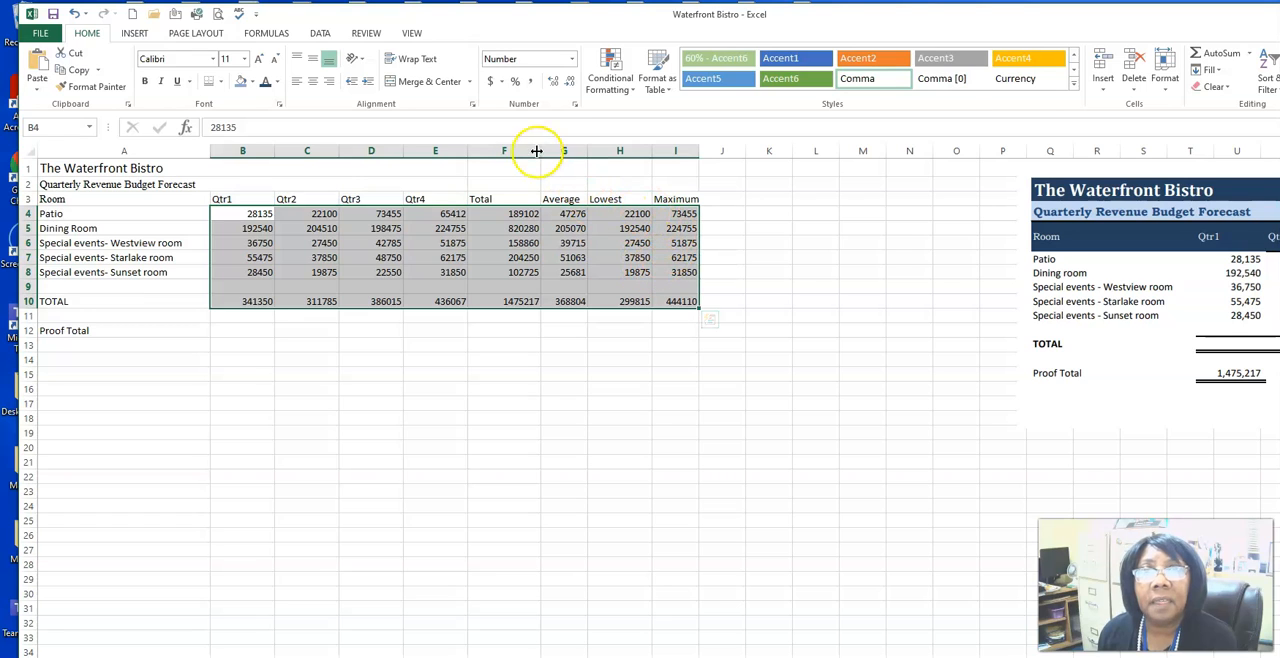
{"action": "left_click", "coordinate": [528, 82]}
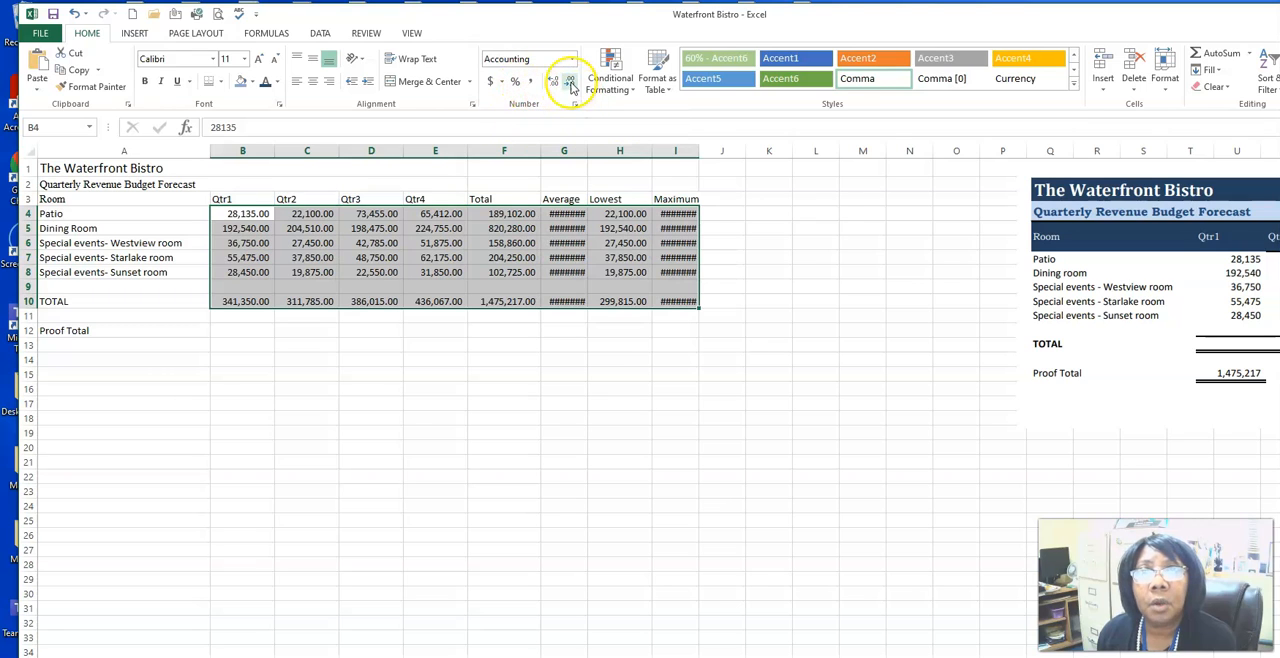
{"action": "left_click", "coordinate": [568, 86]}
{"action": "left_click", "coordinate": [568, 86]}
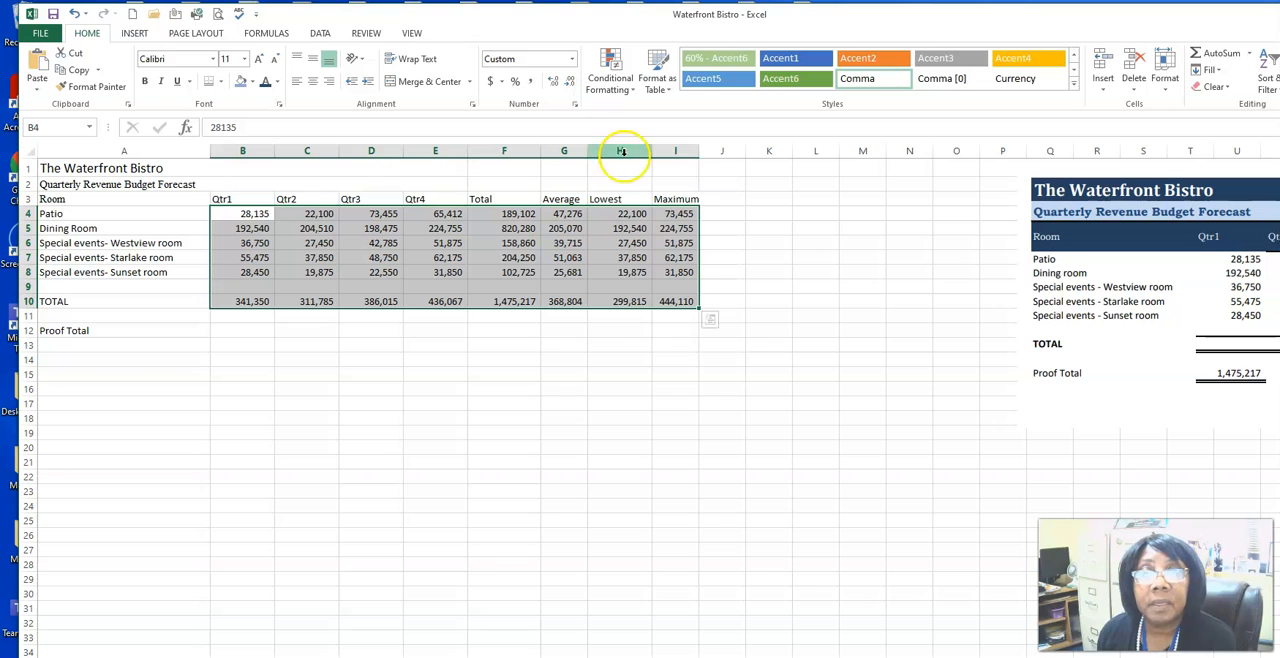
Step: Enter the formula =F10 in the Proof Total cell B12
{"action": "left_click", "coordinate": [223, 325]}
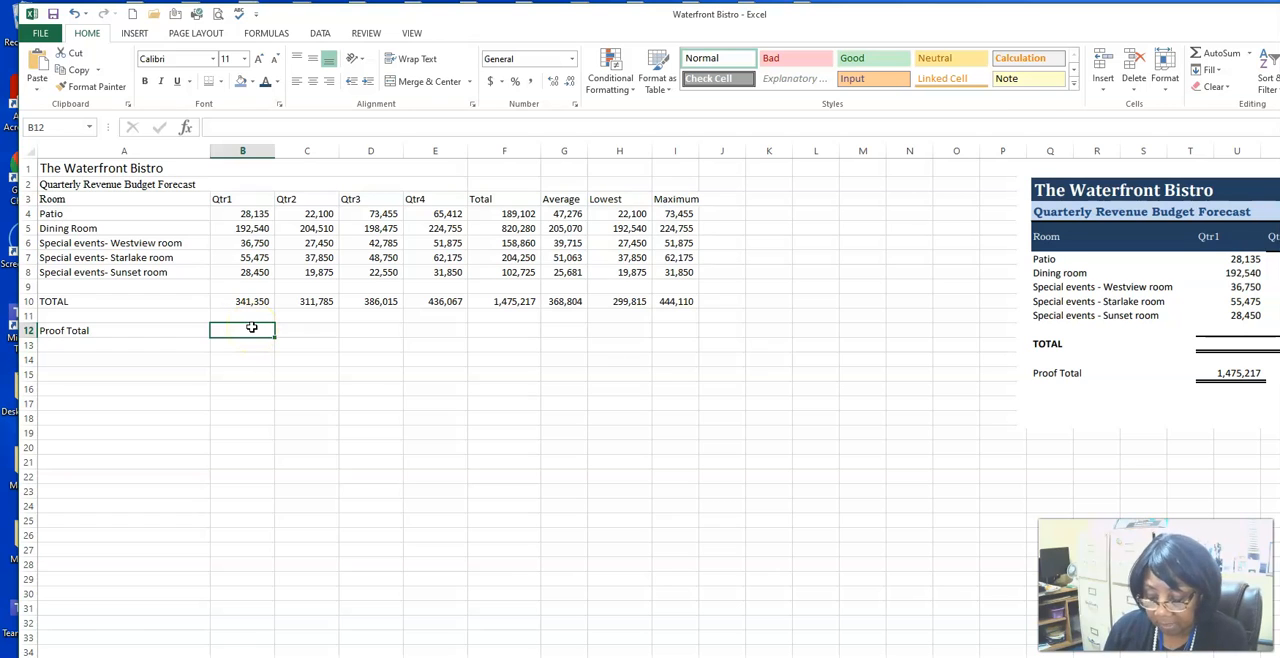
{"action": "type", "text": "="}
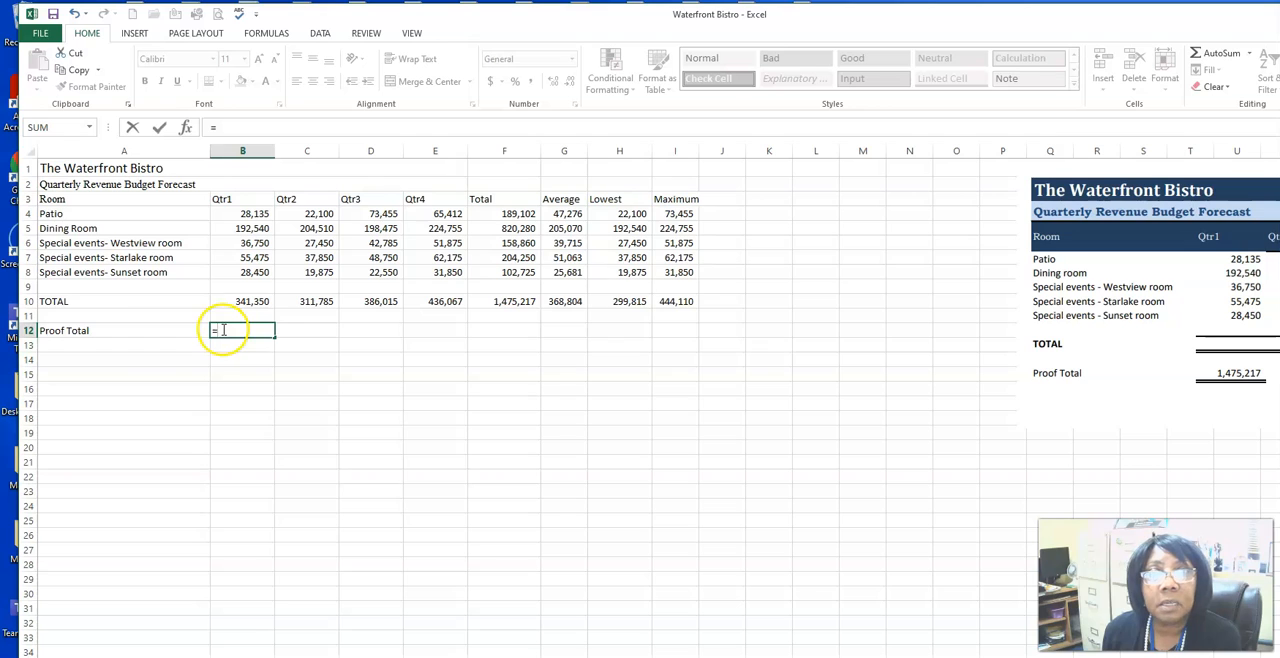
{"action": "left_click", "coordinate": [518, 307]}
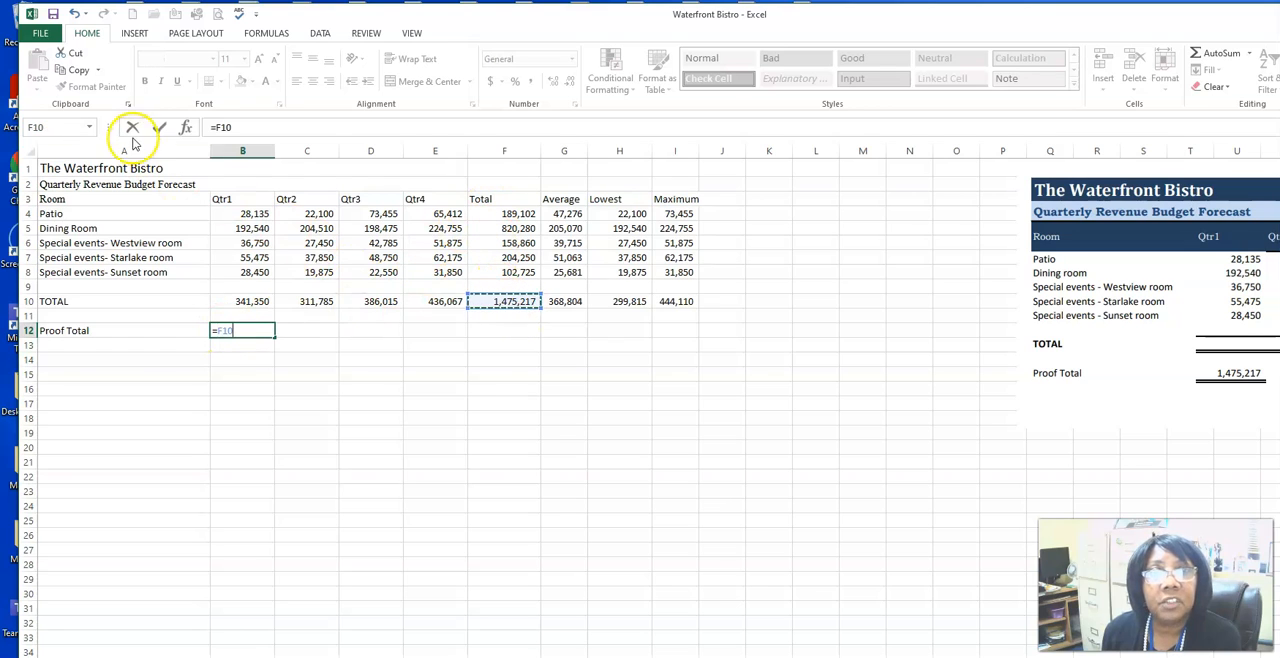
{"action": "left_click", "coordinate": [160, 128]}
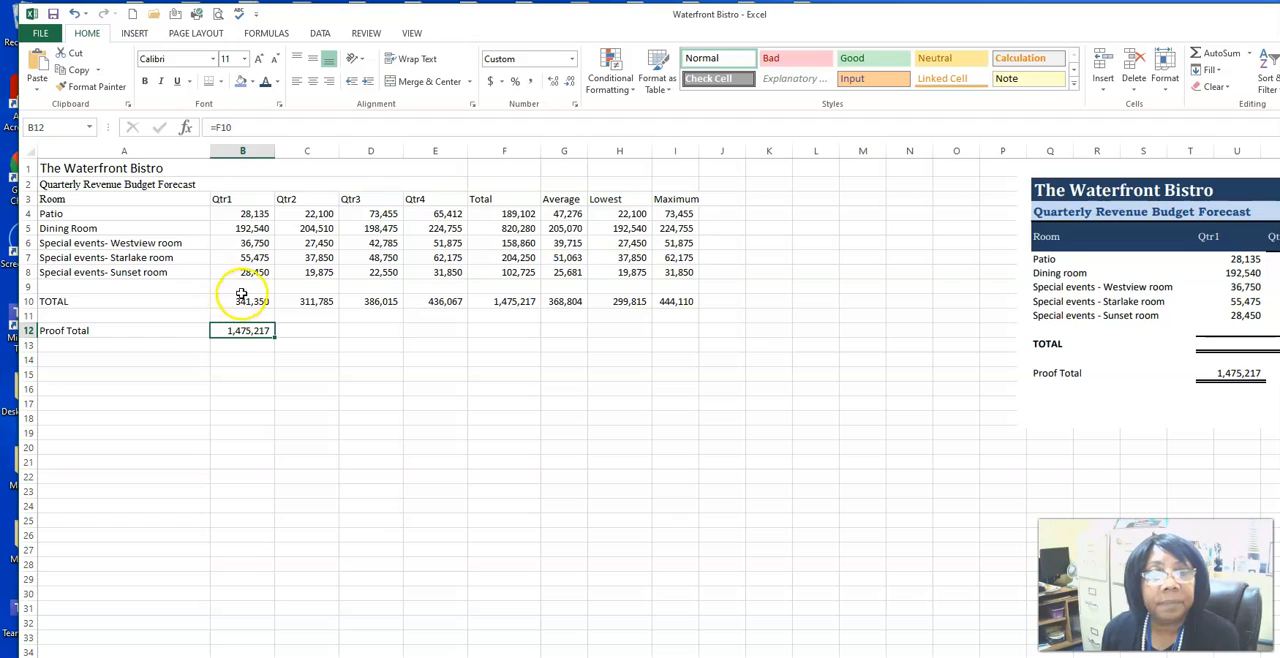
Step: Apply a Top and Double Bottom Border to the TOTAL row figures B10:I10
{"action": "left_click_drag", "start_coordinate": [232, 300], "coordinate": [658, 297]}
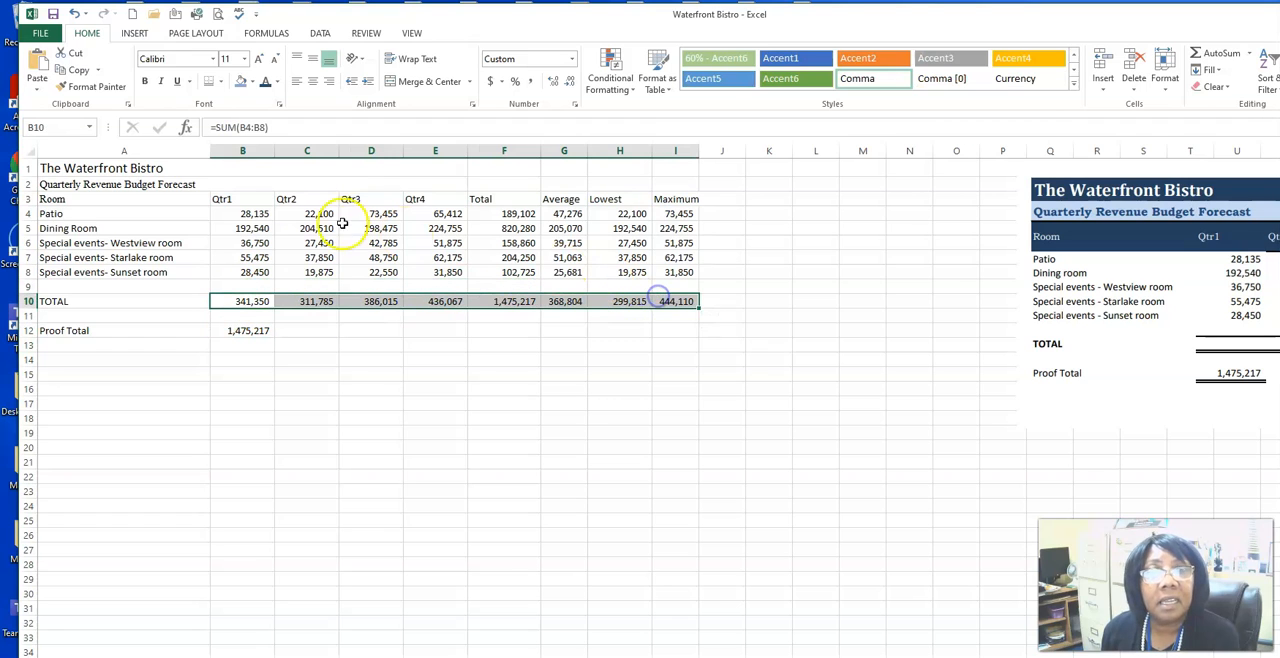
{"action": "left_click", "coordinate": [221, 82]}
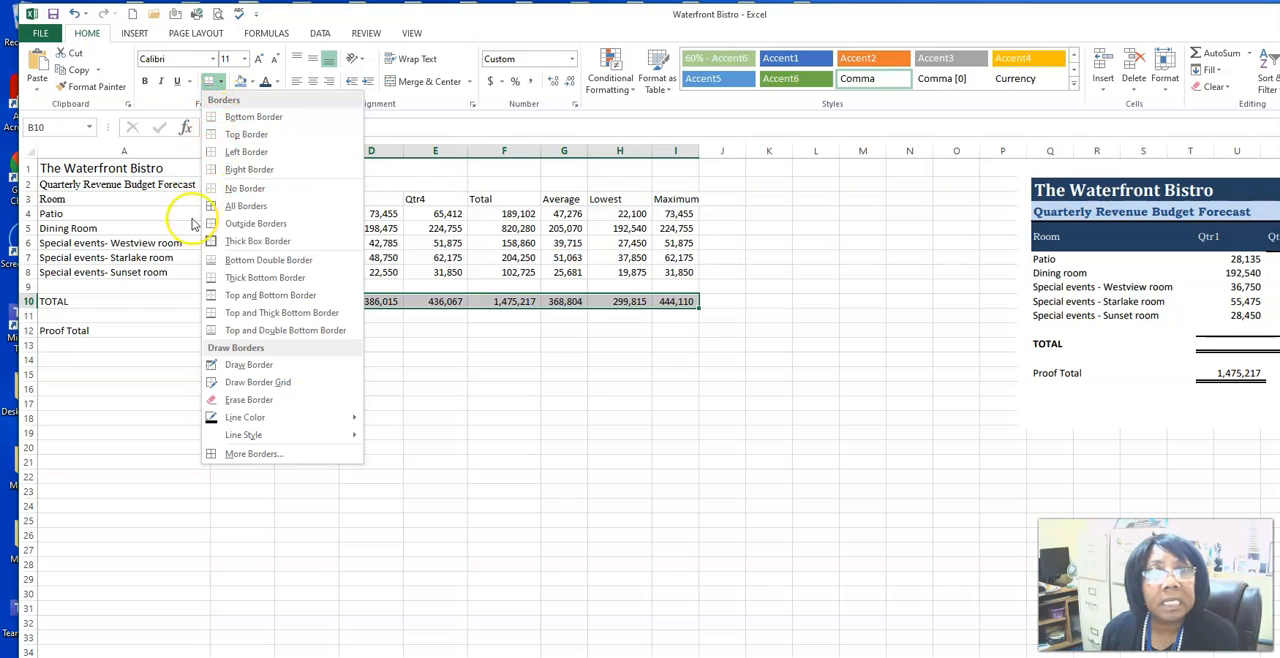
{"action": "left_click", "coordinate": [210, 333]}
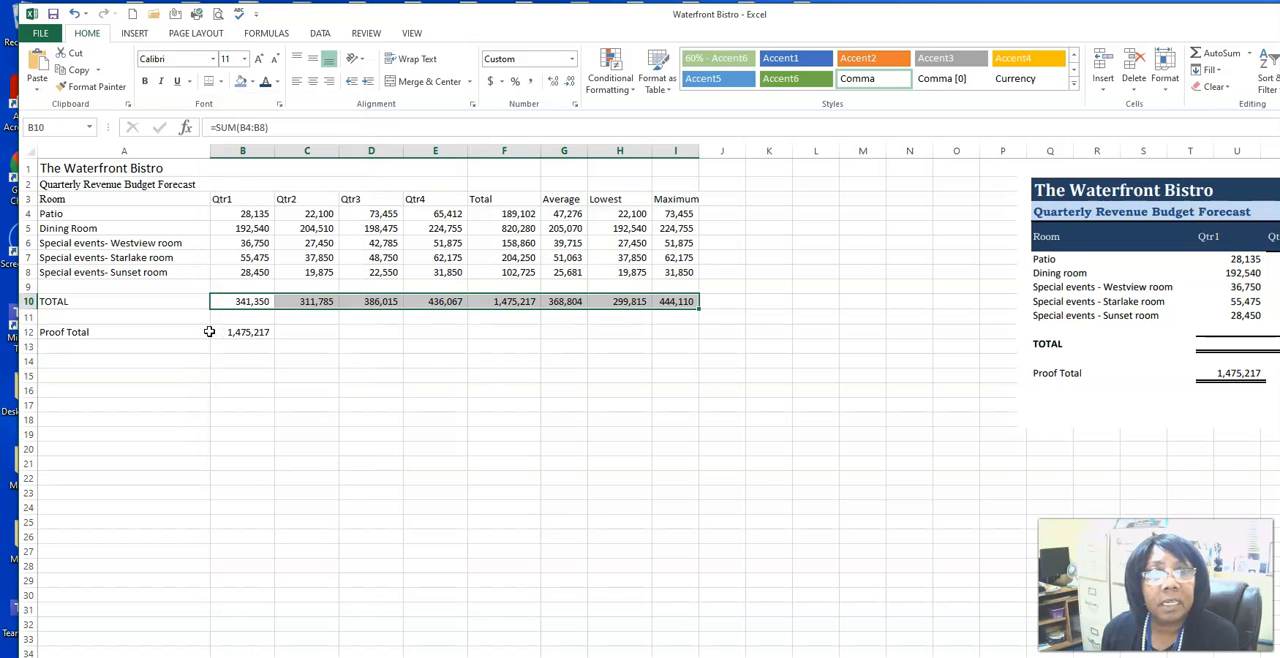
Step: Apply a Bottom Double Border to the Proof Total amount in B12
{"action": "left_click", "coordinate": [246, 333]}
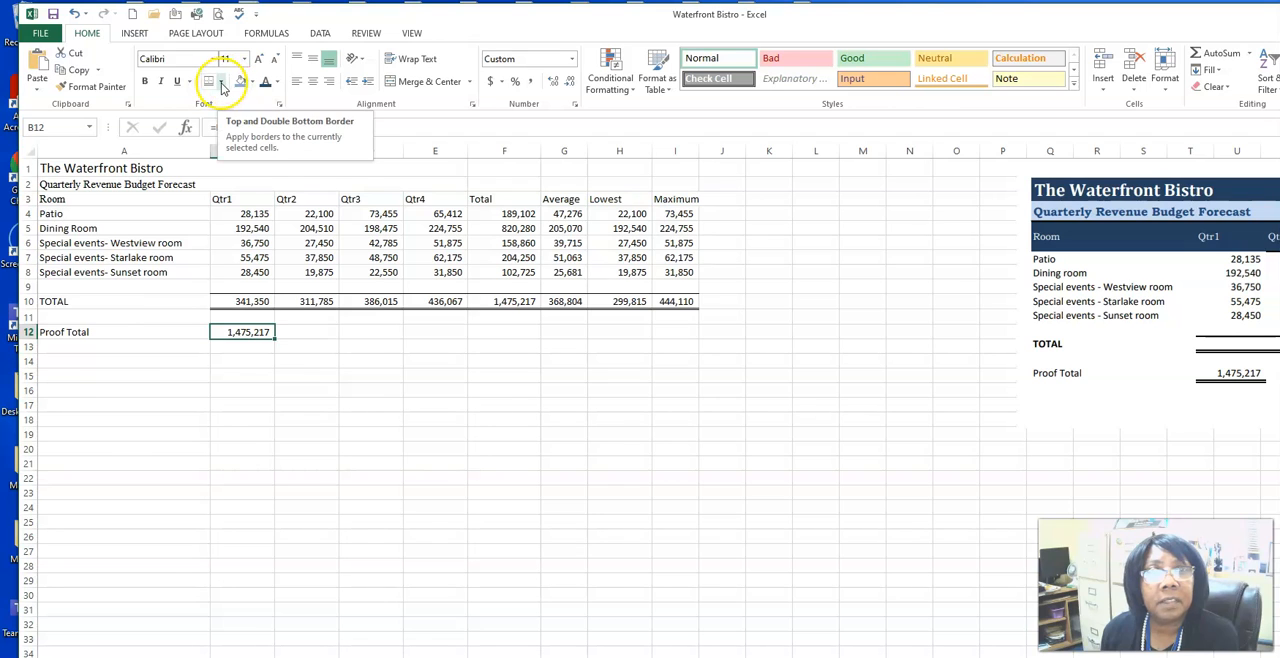
{"action": "left_click", "coordinate": [222, 84]}
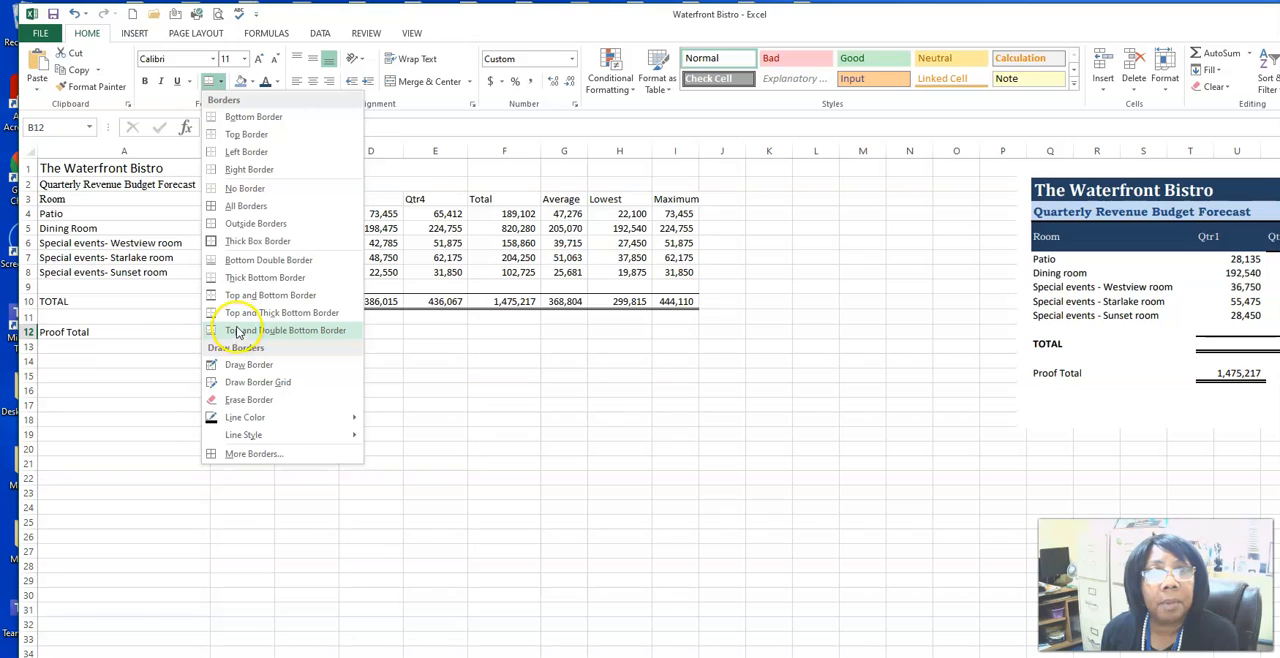
{"action": "left_click", "coordinate": [224, 261]}
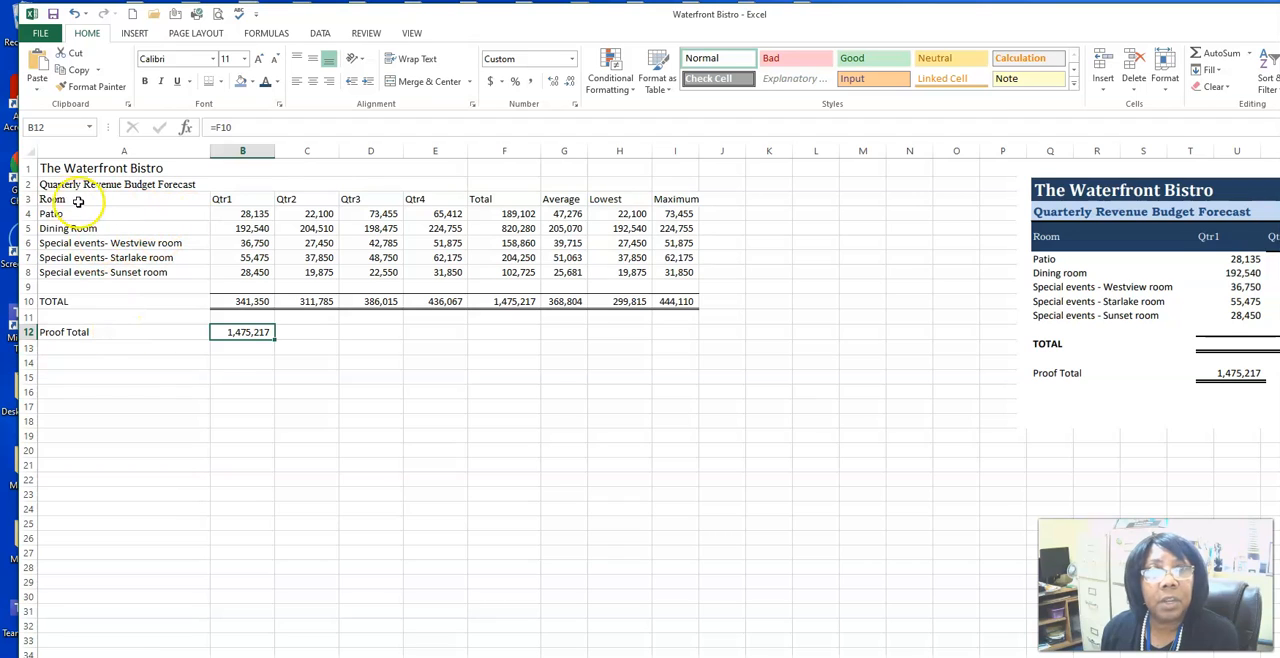
Step: Center the column headings A3:I3 horizontally and align them to the middle vertically
{"action": "left_click", "coordinate": [48, 199]}
{"action": "left_click_drag", "start_coordinate": [207, 200], "coordinate": [676, 200]}
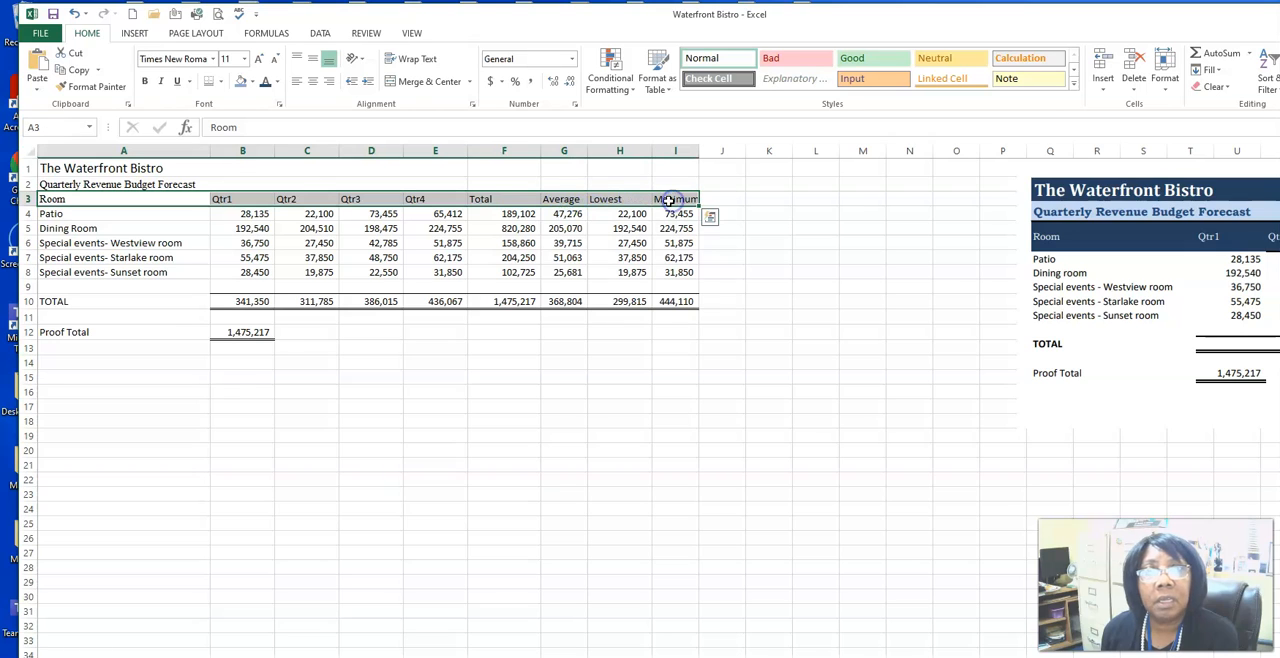
{"action": "left_click", "coordinate": [313, 86]}
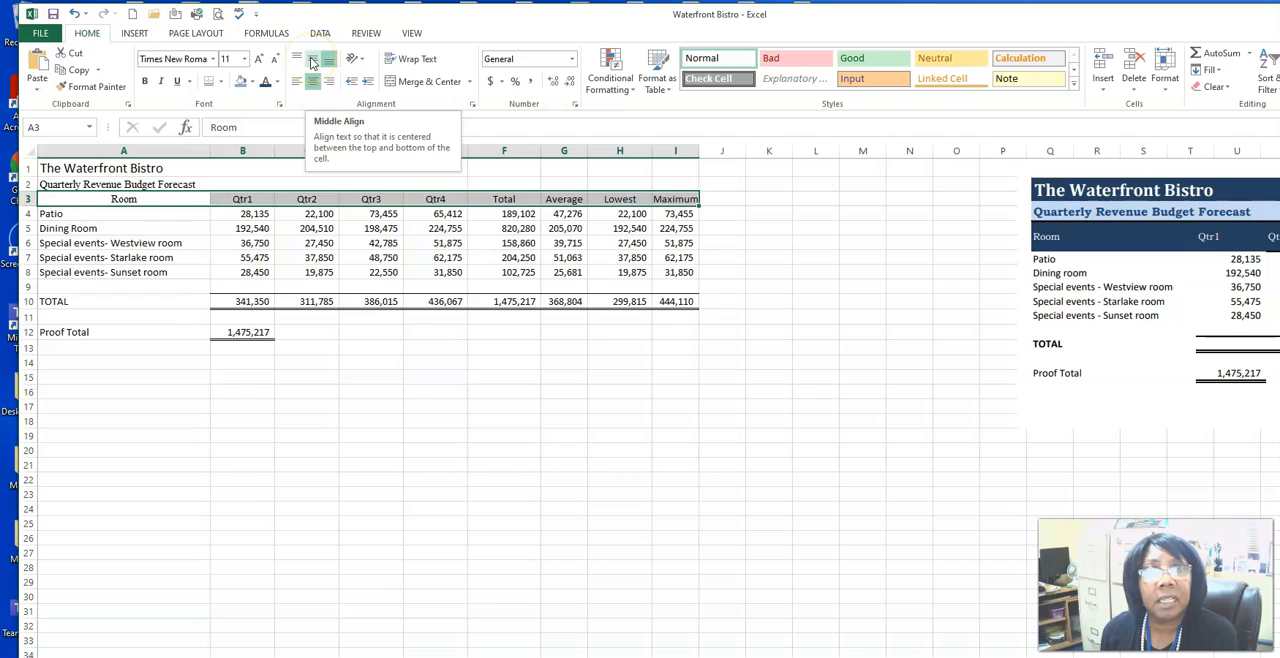
{"action": "left_click", "coordinate": [312, 62]}
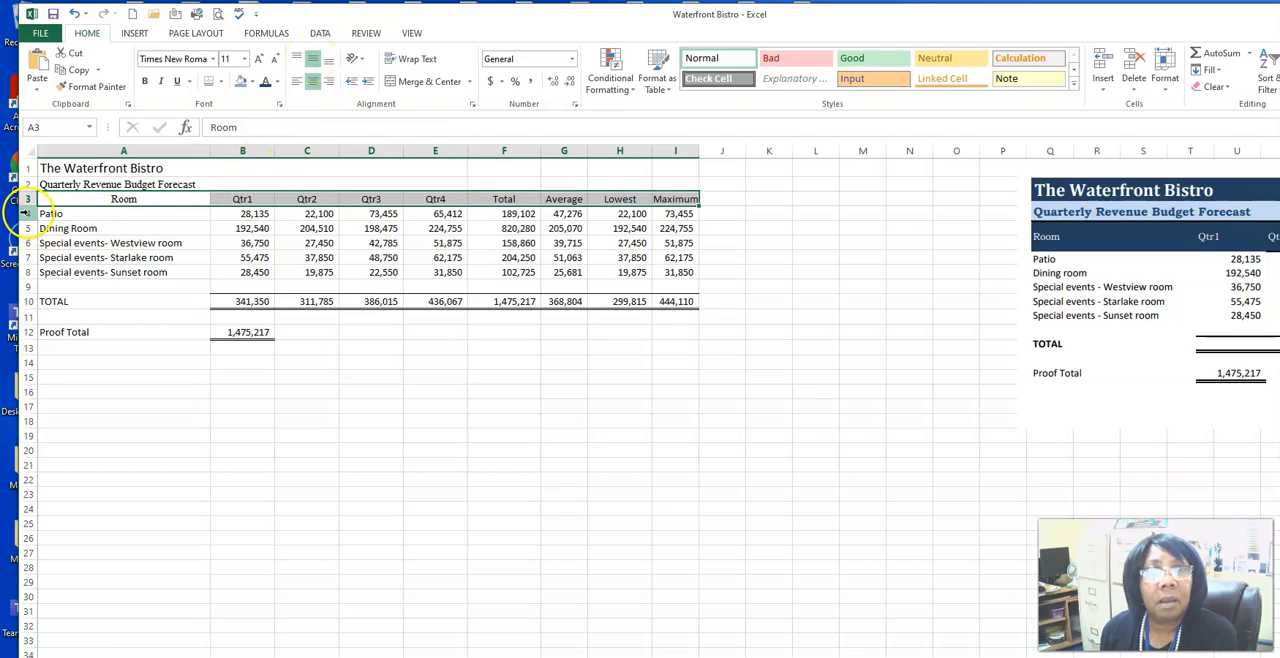
Step: Make heading row 3 about twice as tall and increase the headings' font size to 12
{"action": "left_click_drag", "start_coordinate": [25, 206], "coordinate": [31, 217]}
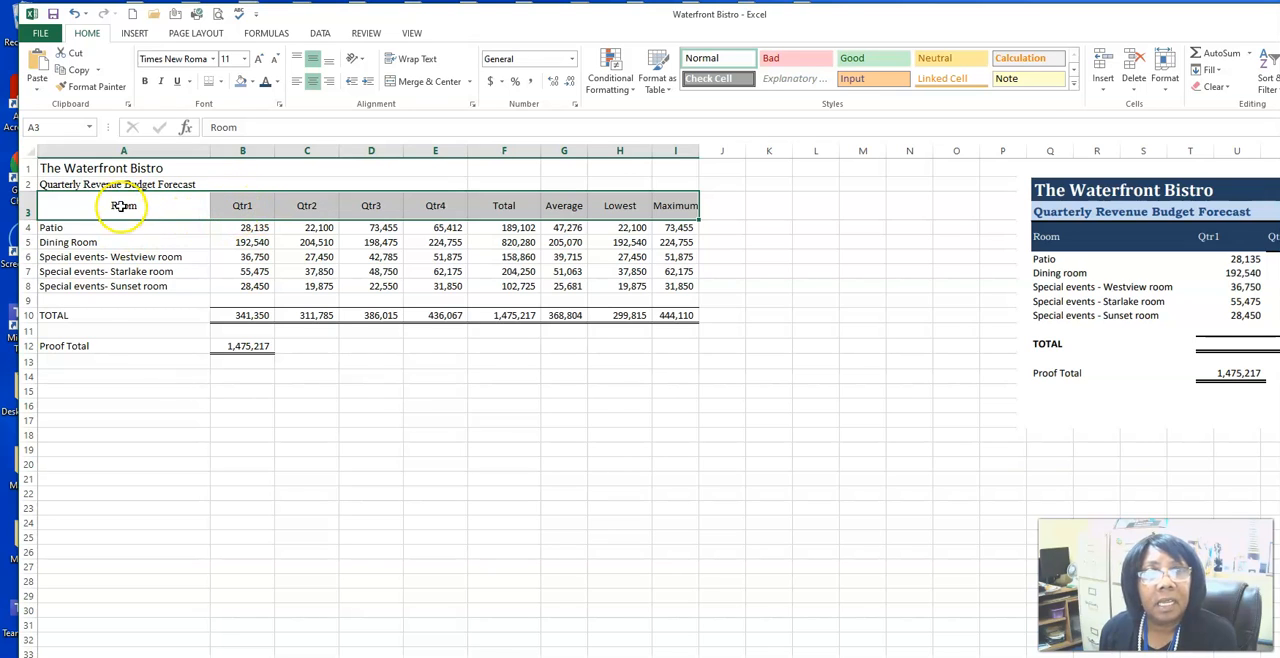
{"action": "left_click", "coordinate": [258, 60]}
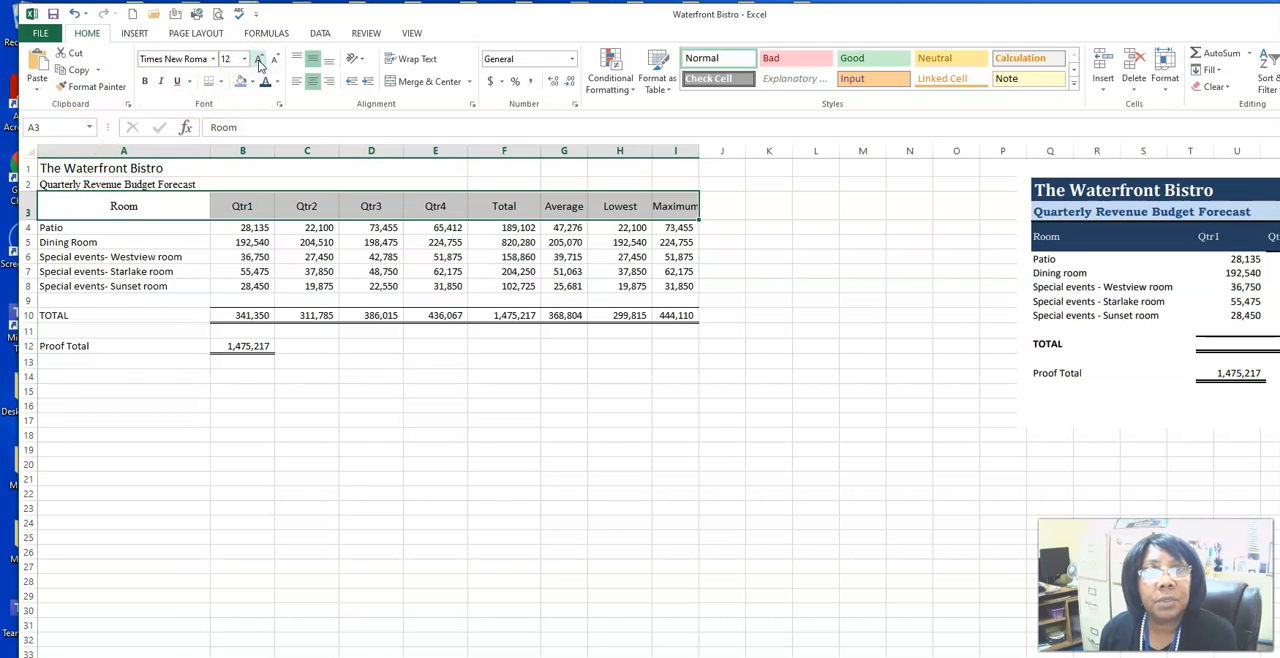
Step: Increase the font size of the column headings in row 3 to 14 and widen columns I and G to fit them
{"action": "left_click", "coordinate": [258, 60]}
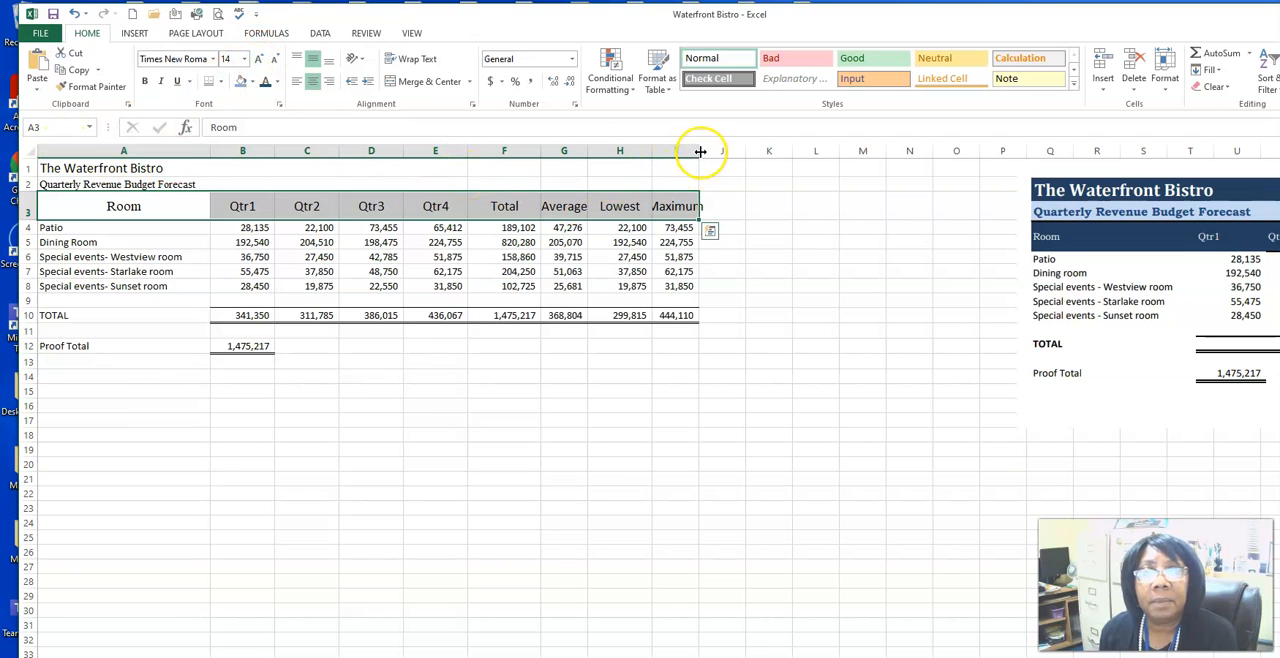
{"action": "left_click_drag", "start_coordinate": [700, 151], "coordinate": [719, 153]}
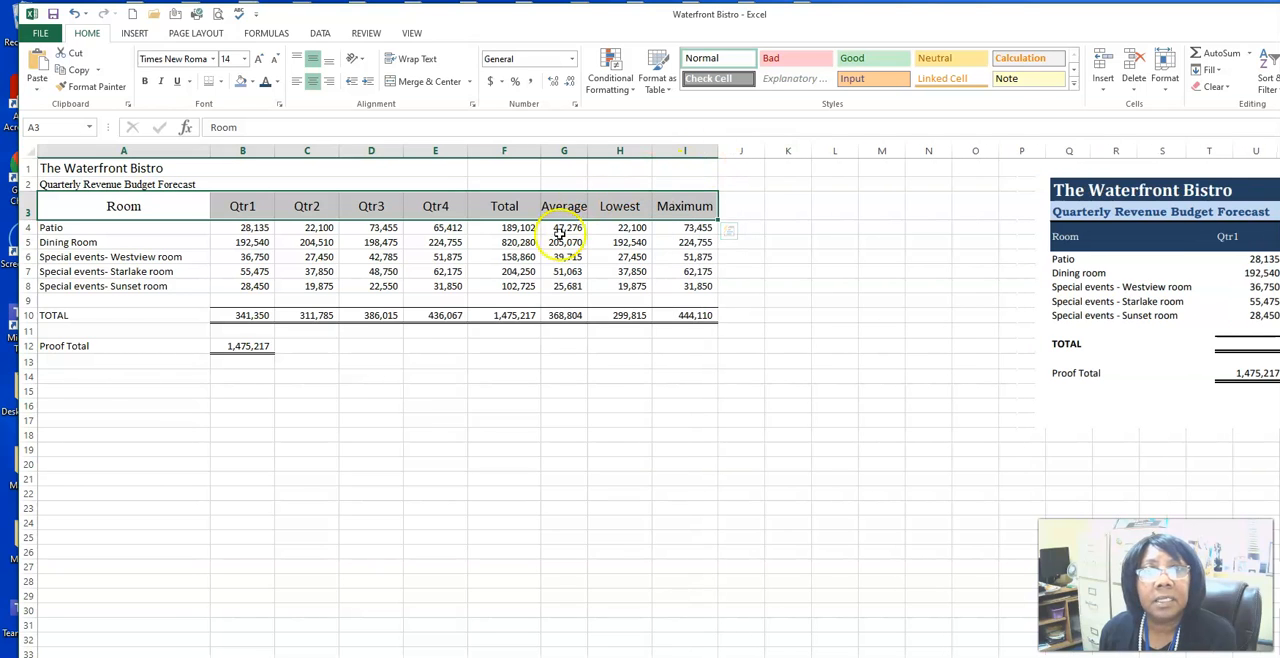
{"action": "left_click_drag", "start_coordinate": [587, 150], "coordinate": [594, 150]}
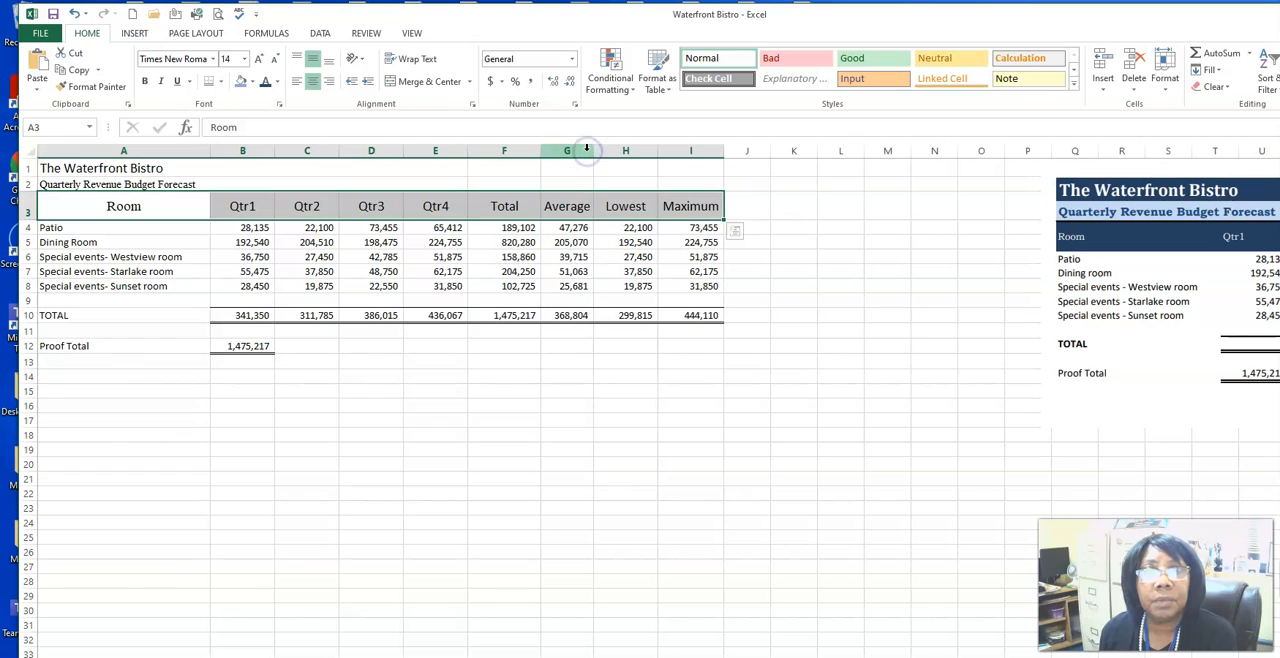
Step: Set the font size of the title in A1 to 22 and of the subtitle in A2 to 16
{"action": "left_click_drag", "start_coordinate": [70, 172], "coordinate": [72, 185]}
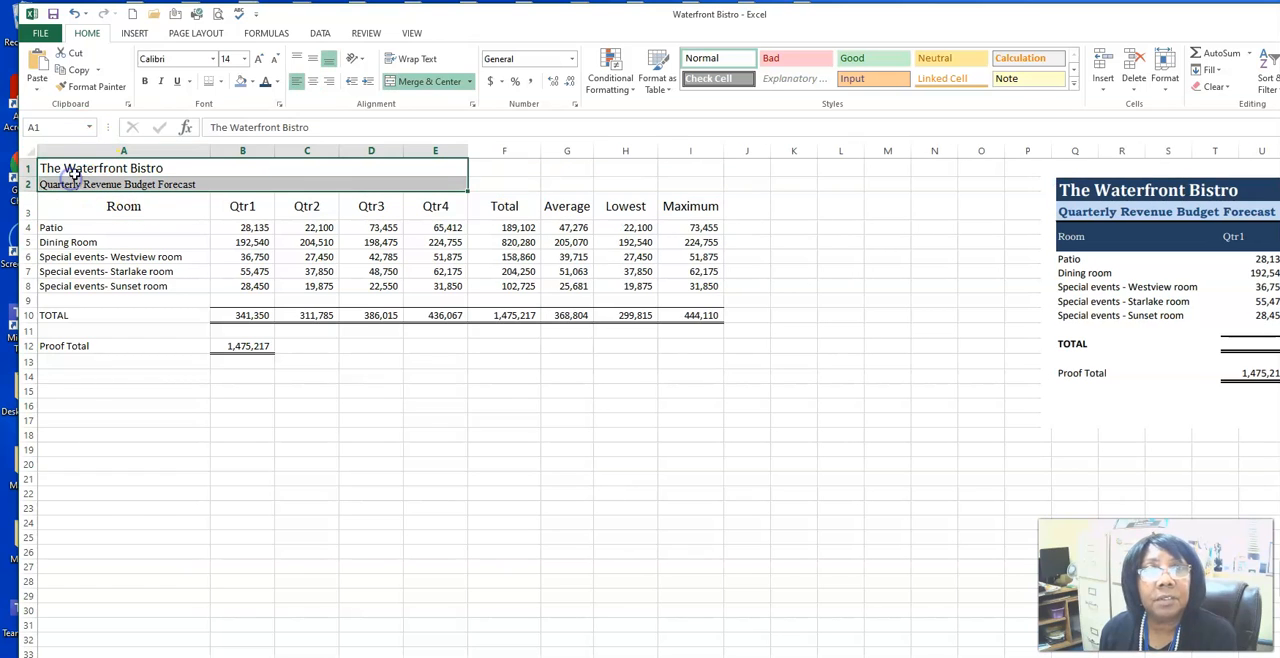
{"action": "left_click", "coordinate": [259, 62]}
{"action": "left_click", "coordinate": [259, 62]}
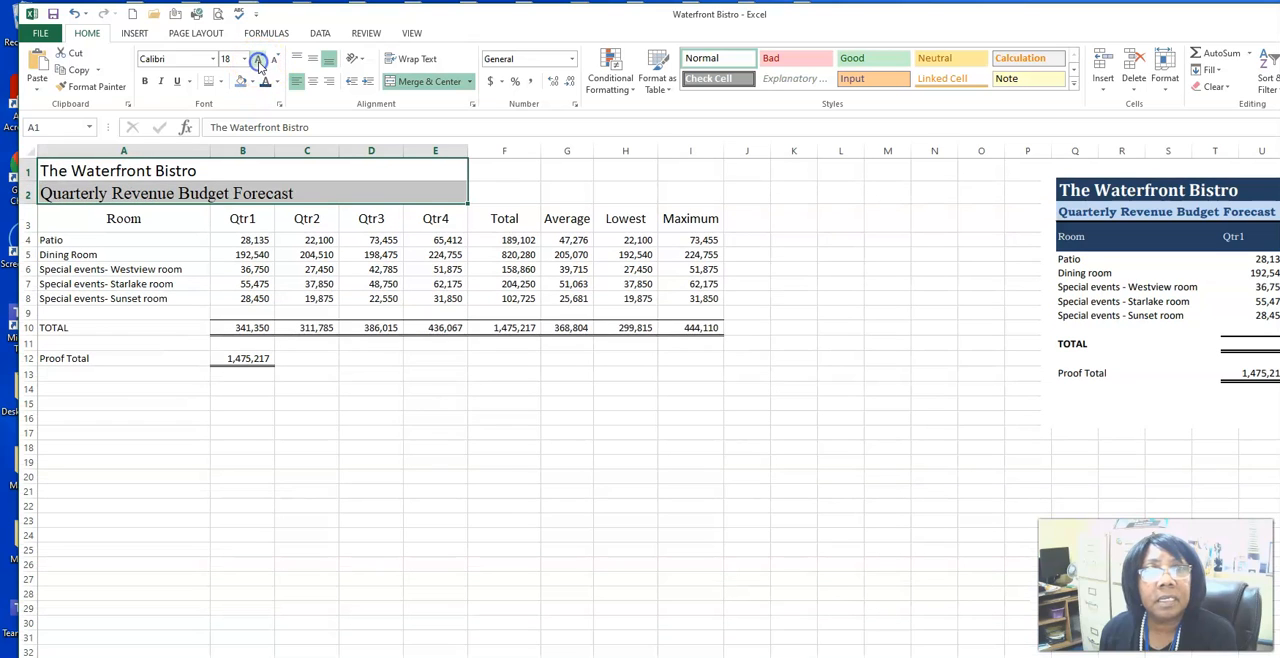
{"action": "left_click", "coordinate": [62, 193]}
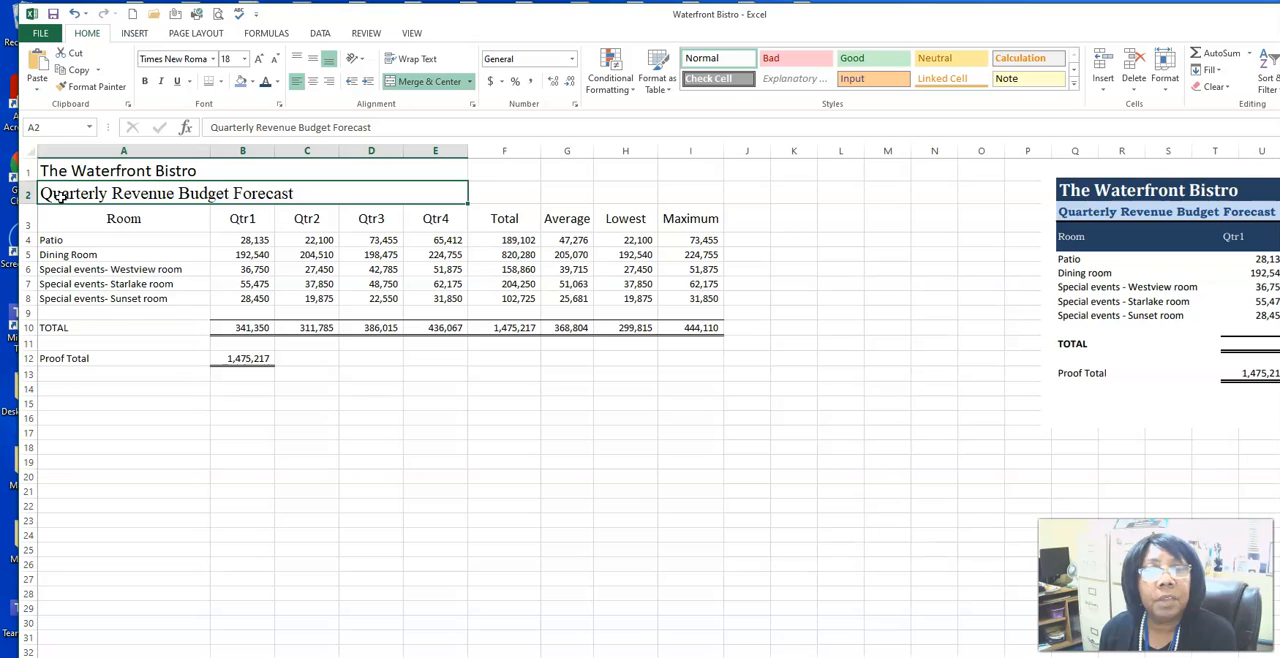
{"action": "left_click", "coordinate": [277, 62]}
{"action": "left_click", "coordinate": [277, 62]}
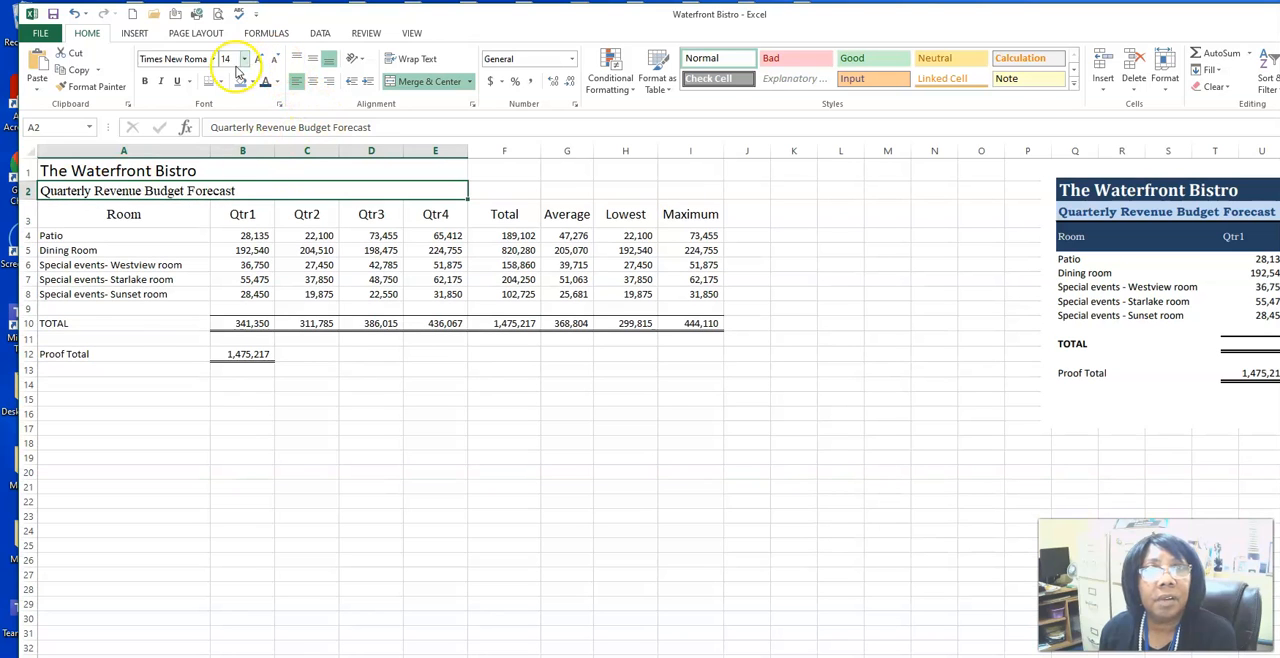
{"action": "left_click", "coordinate": [258, 59]}
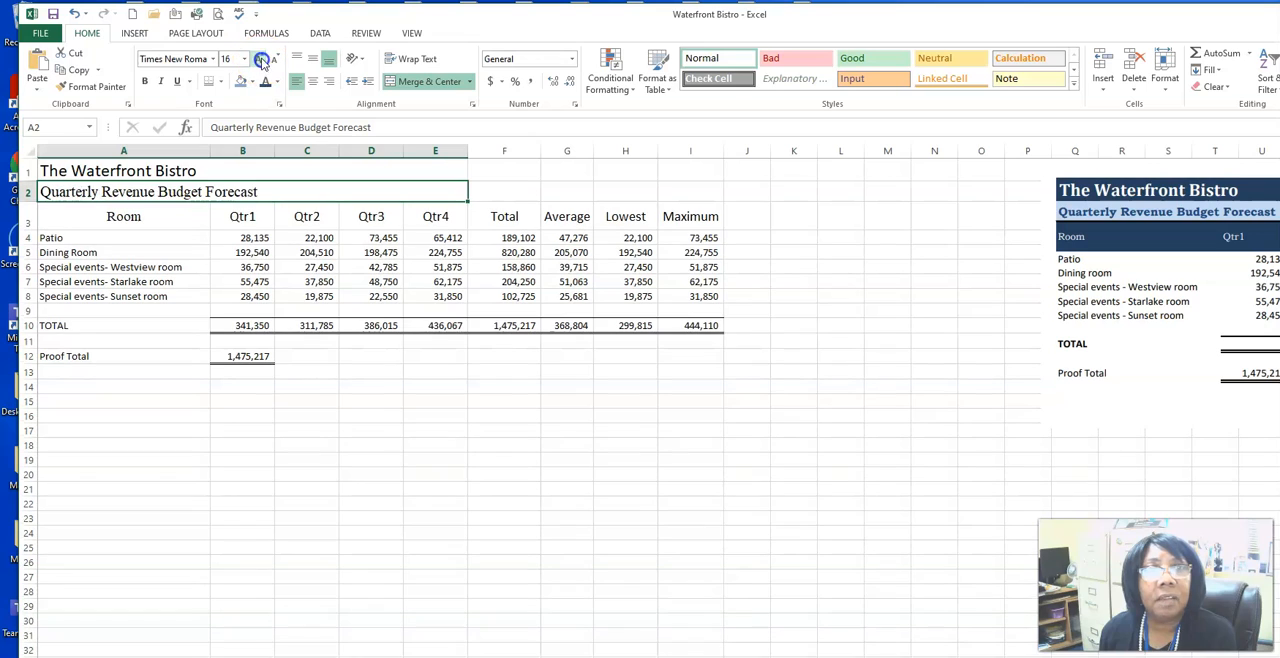
{"action": "left_click", "coordinate": [116, 172]}
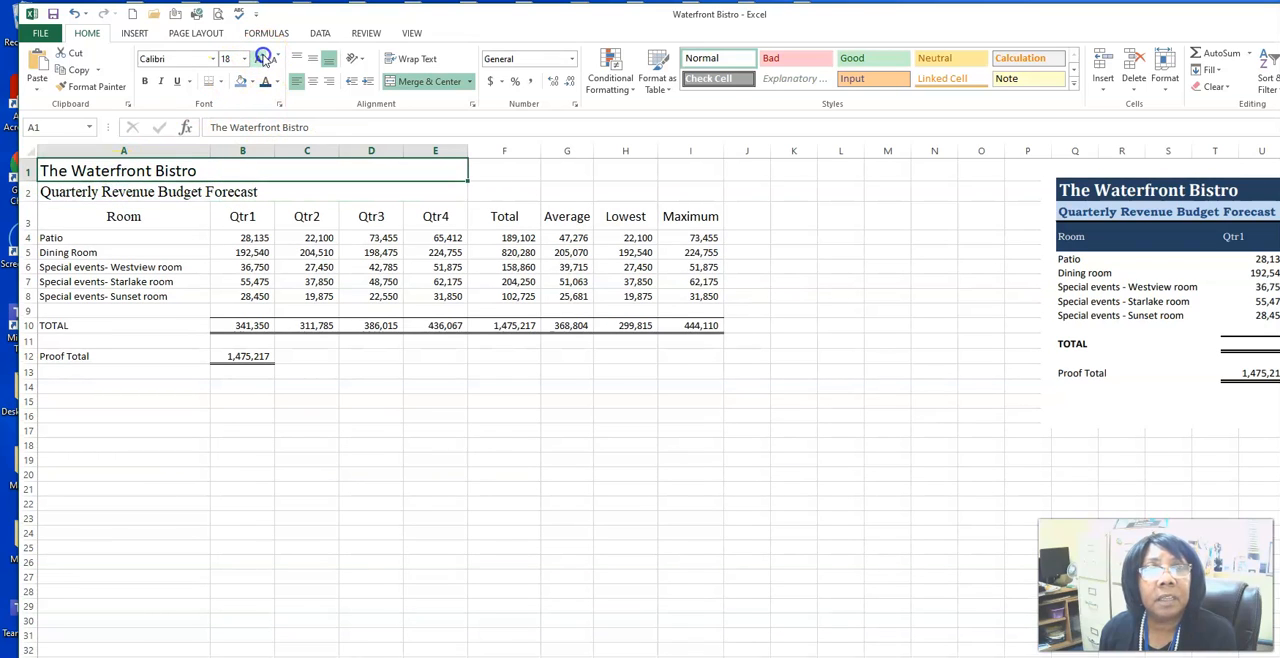
{"action": "left_click", "coordinate": [262, 59]}
{"action": "left_click", "coordinate": [262, 59]}
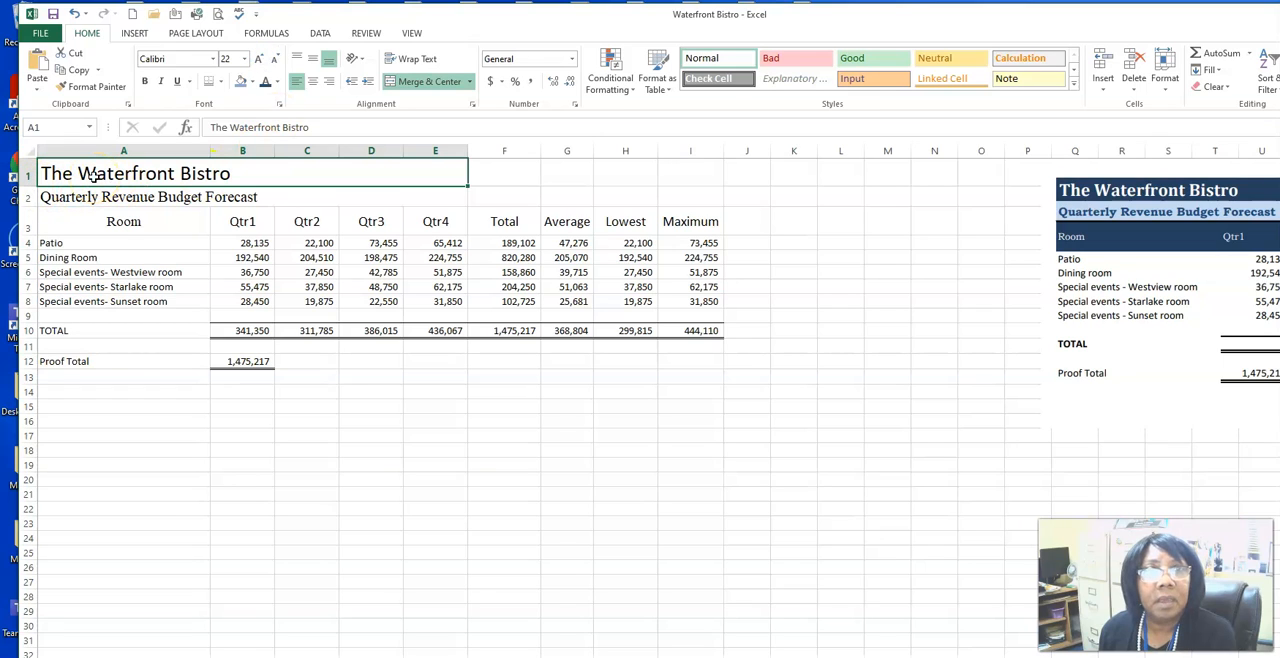
Step: Fill A1:I3 with Blue, Accent 1, Darker 50% and set the text color to white
{"action": "left_click_drag", "start_coordinate": [78, 186], "coordinate": [707, 217]}
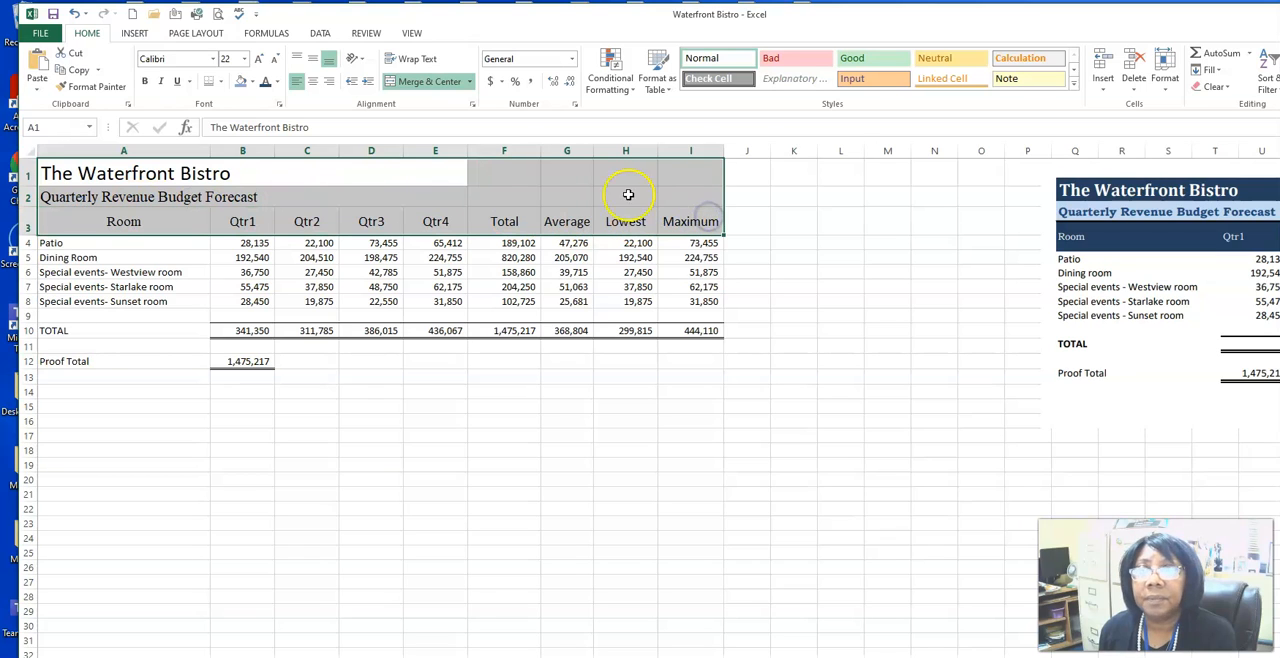
{"action": "left_click", "coordinate": [253, 83]}
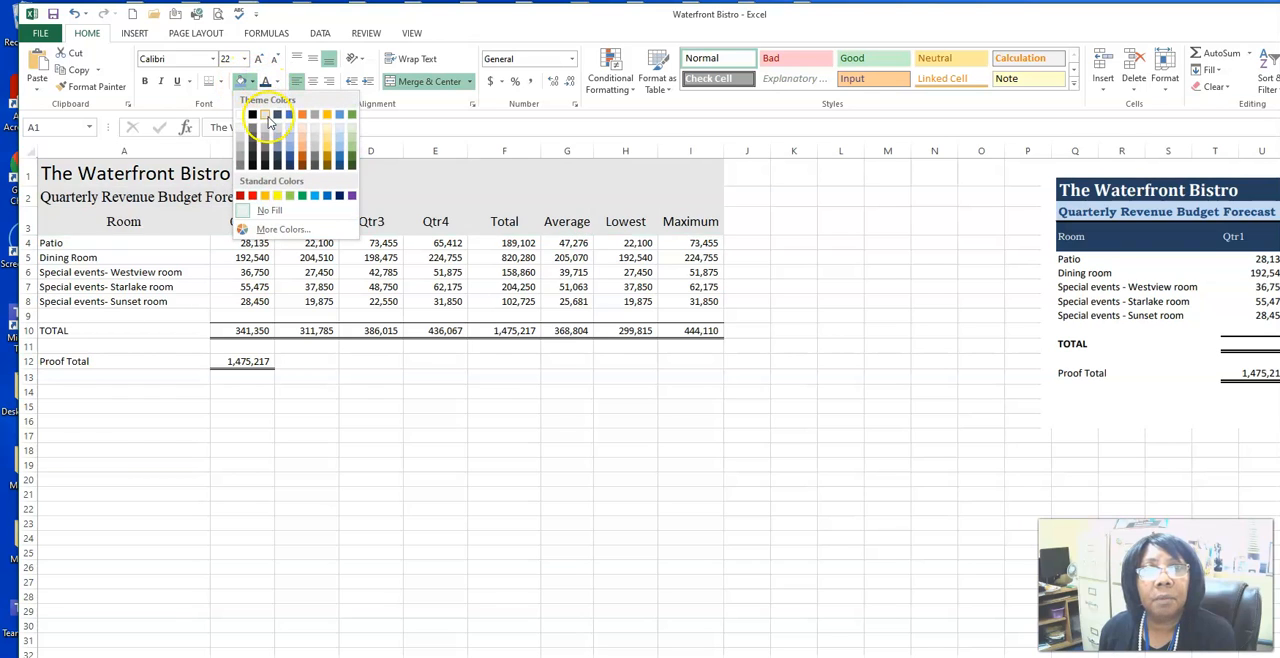
{"action": "left_click", "coordinate": [290, 166]}
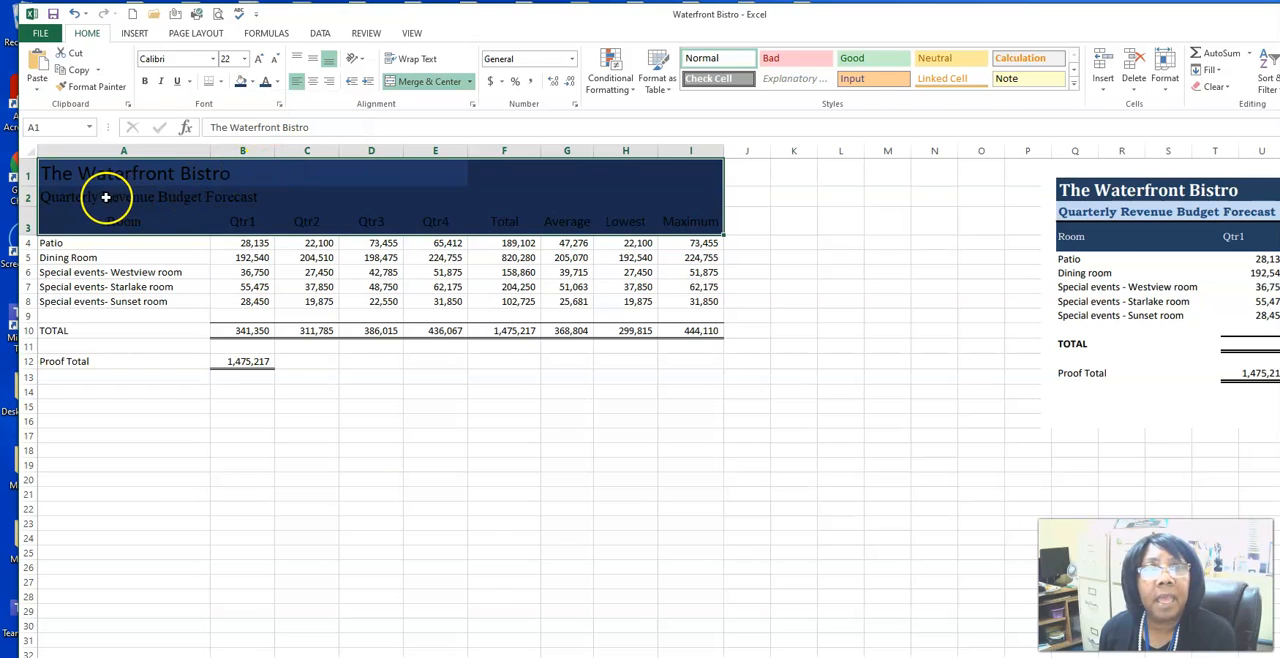
{"action": "left_click", "coordinate": [277, 82]}
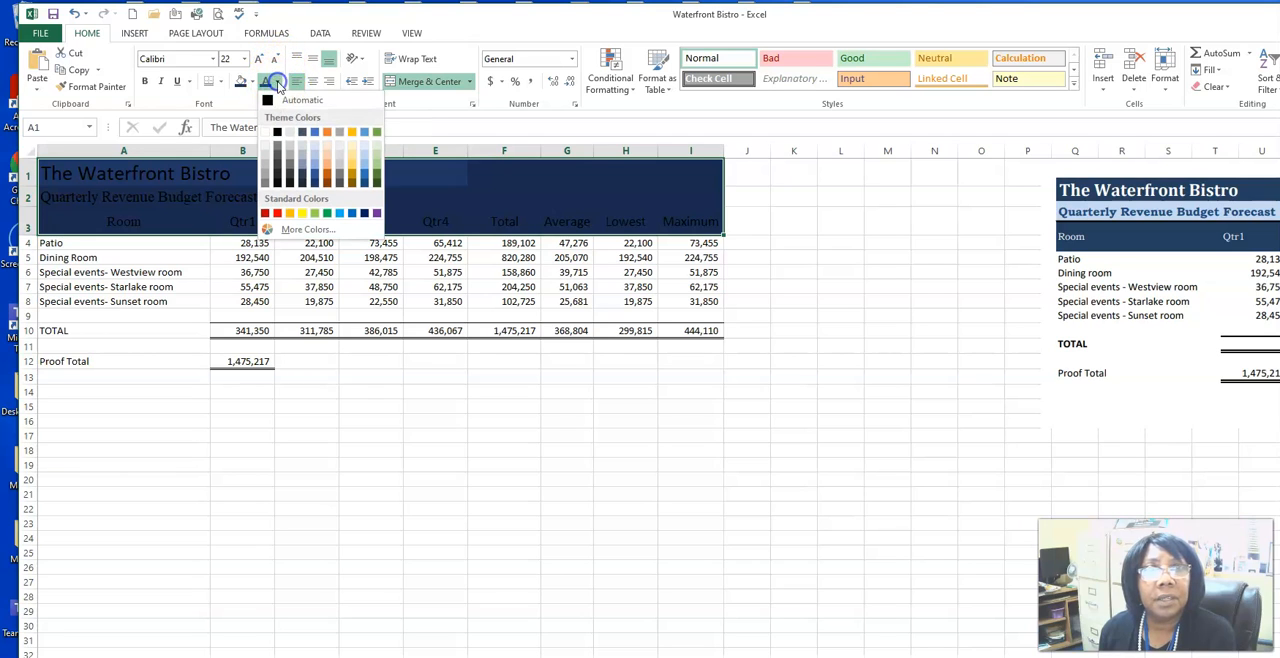
{"action": "left_click", "coordinate": [264, 136]}
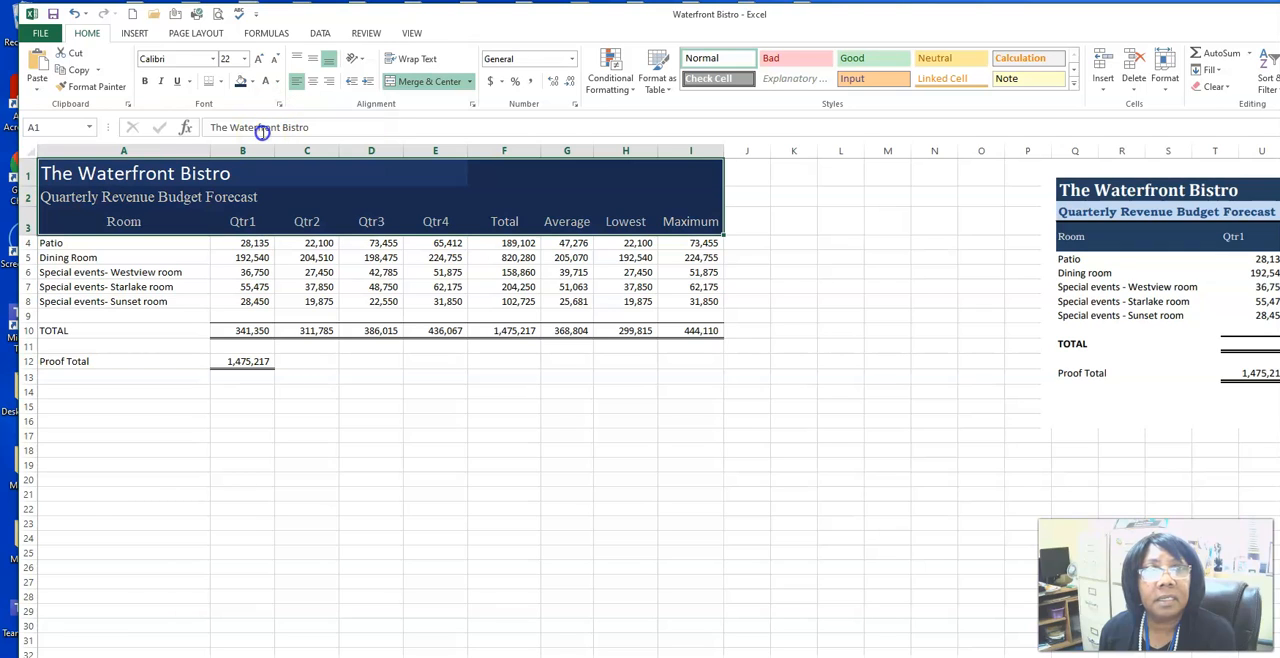
Step: Set the font color of the row 2 subtitle to Blue, Accent 1, Lighter 40%
{"action": "left_click", "coordinate": [84, 199]}
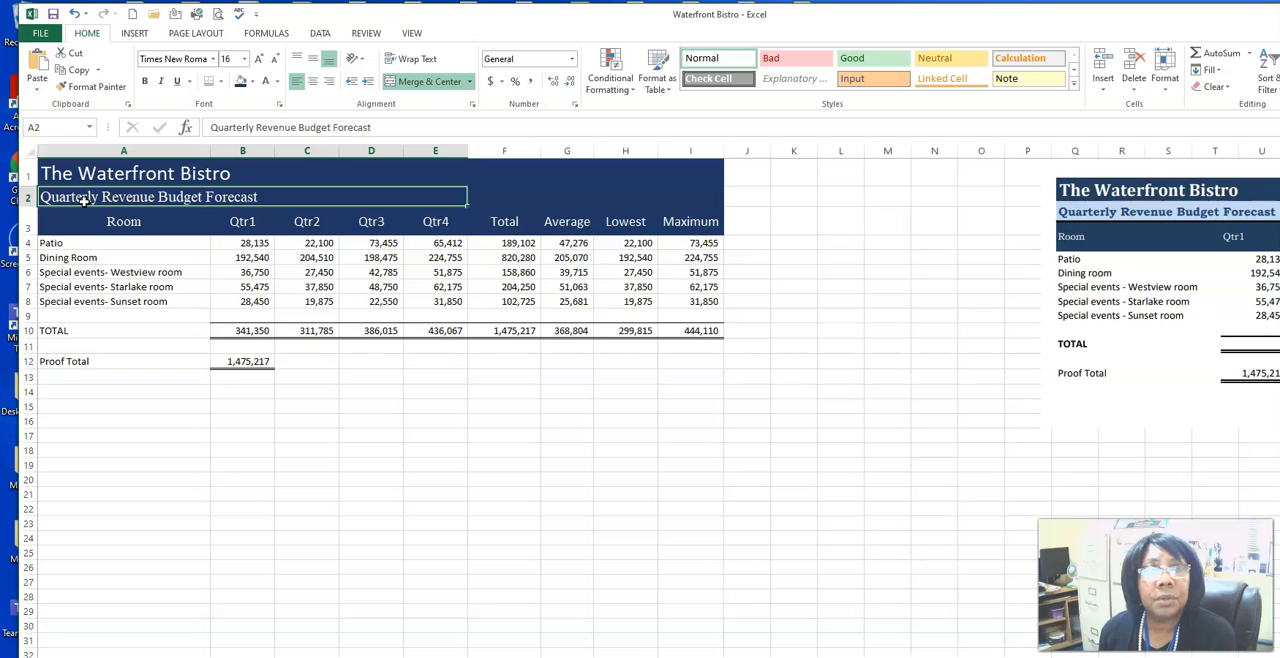
{"action": "left_click", "coordinate": [277, 82]}
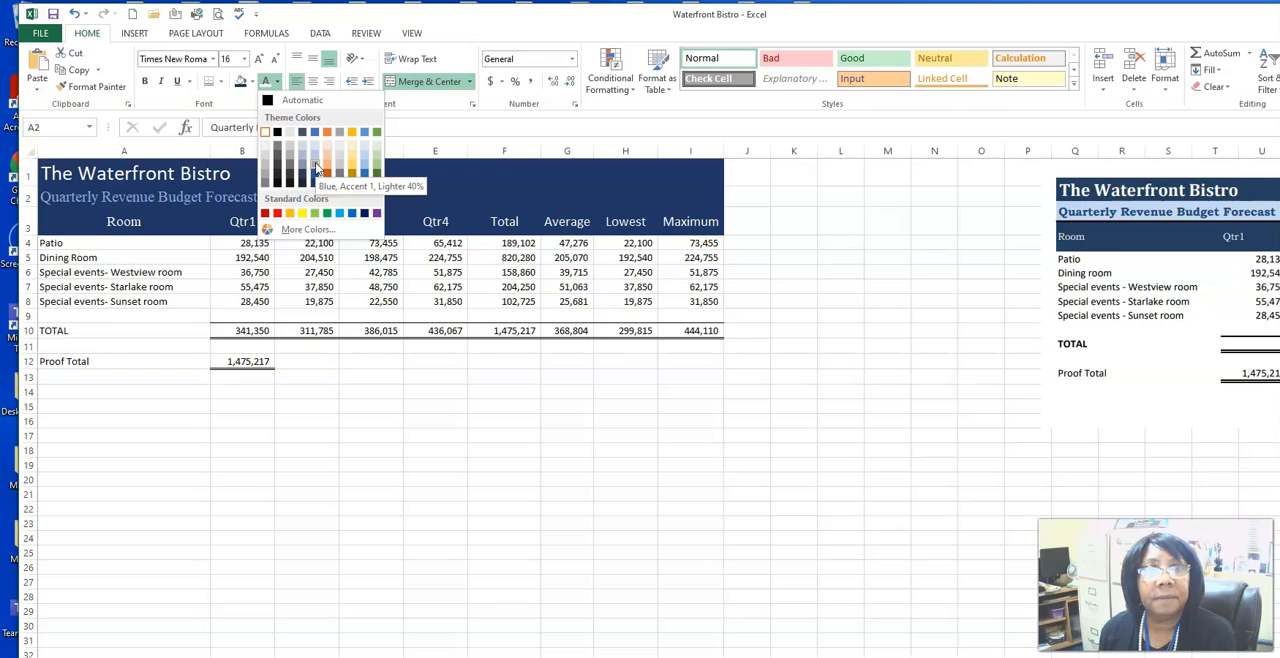
{"action": "left_click", "coordinate": [316, 170]}
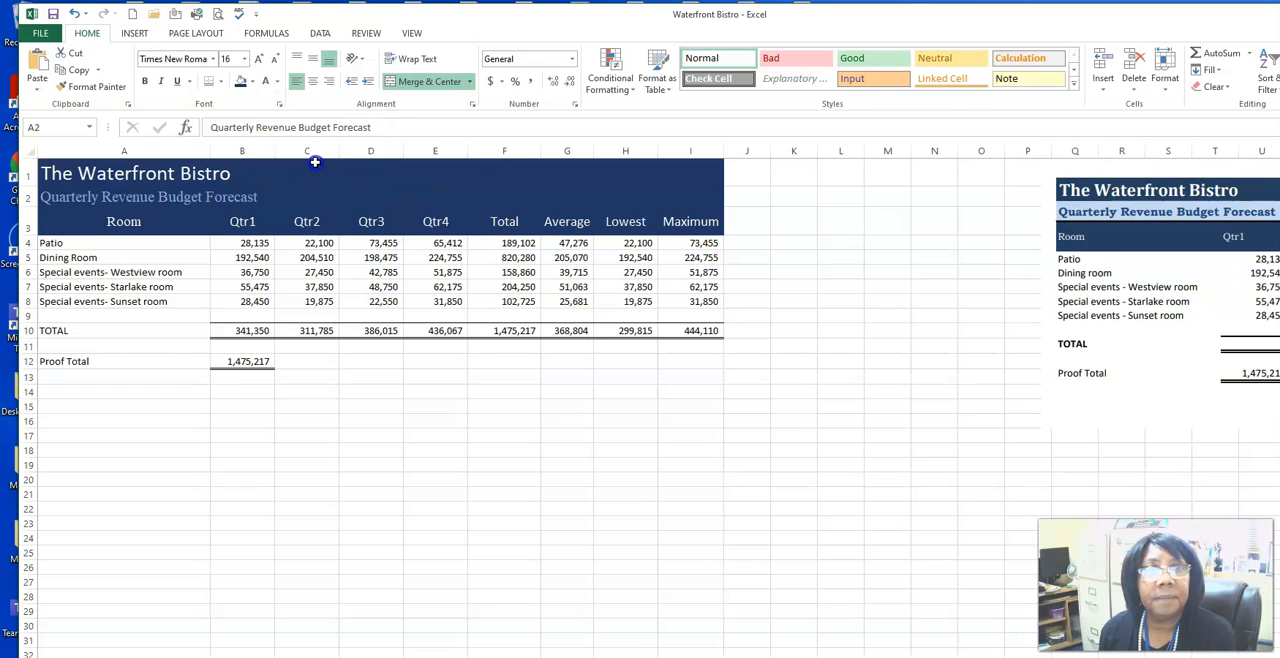
Step: Merge and center the title across A1:I1 and the subtitle across A2:I2
{"action": "left_click", "coordinate": [62, 176]}
{"action": "left_click_drag", "start_coordinate": [125, 177], "coordinate": [677, 175]}
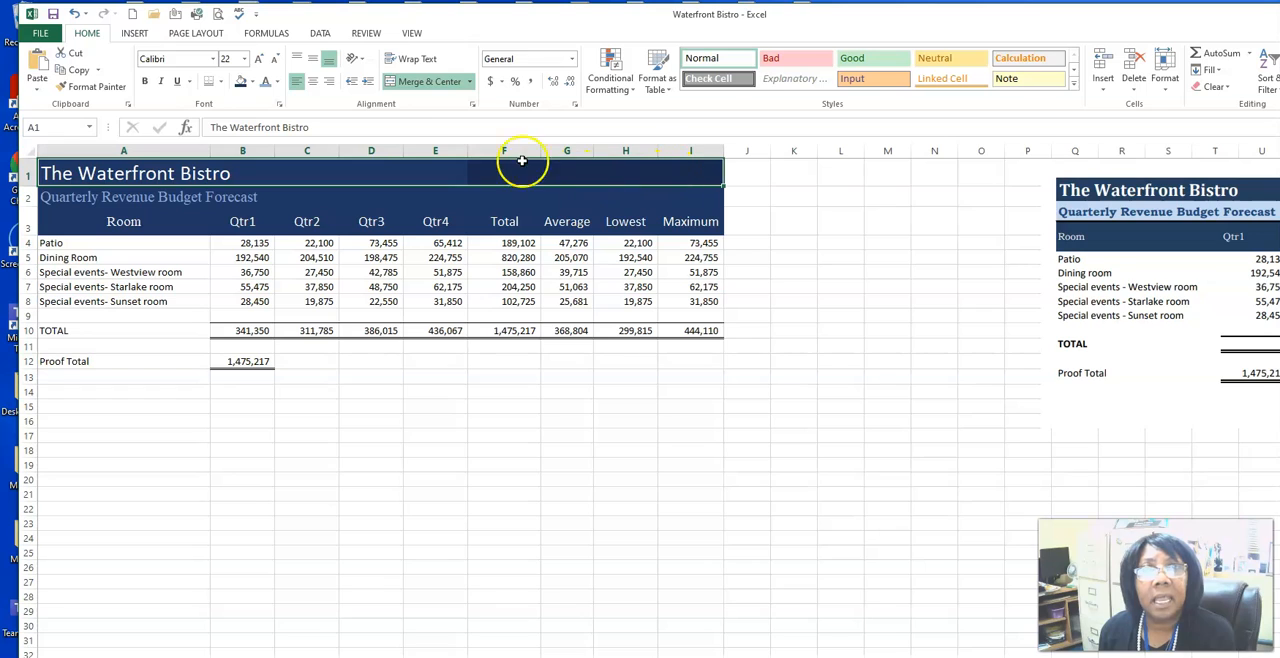
{"action": "left_click", "coordinate": [391, 83]}
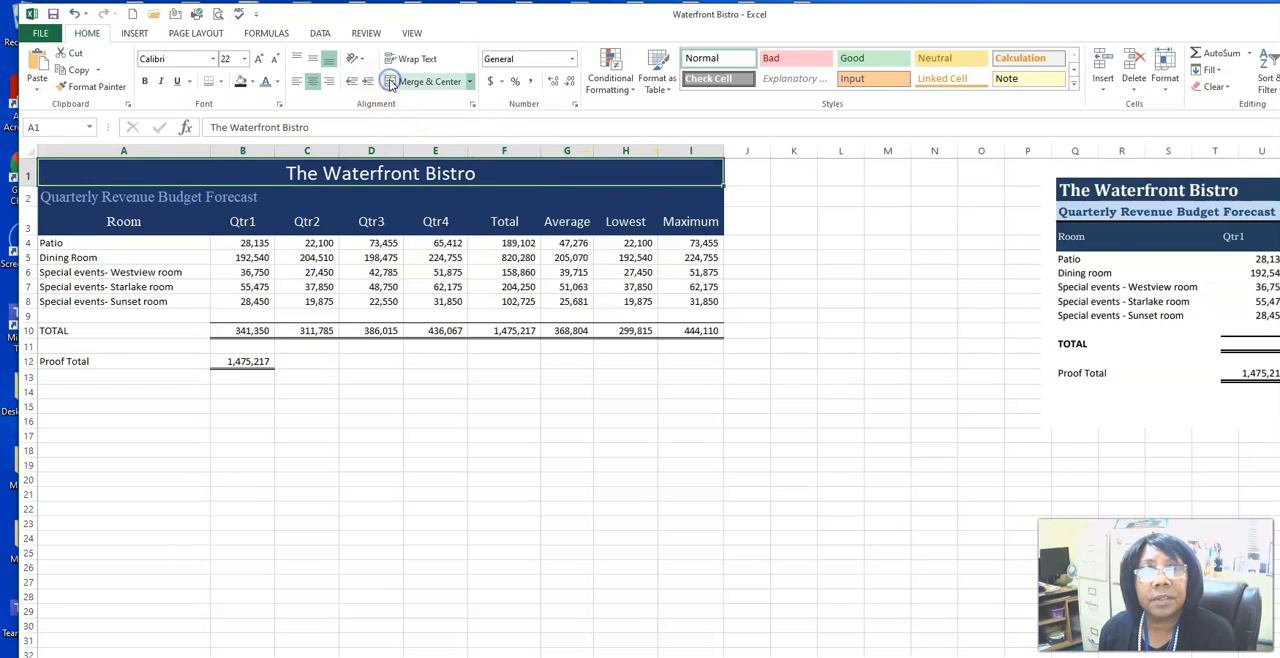
{"action": "left_click", "coordinate": [73, 199]}
{"action": "left_click_drag", "start_coordinate": [100, 195], "coordinate": [669, 200]}
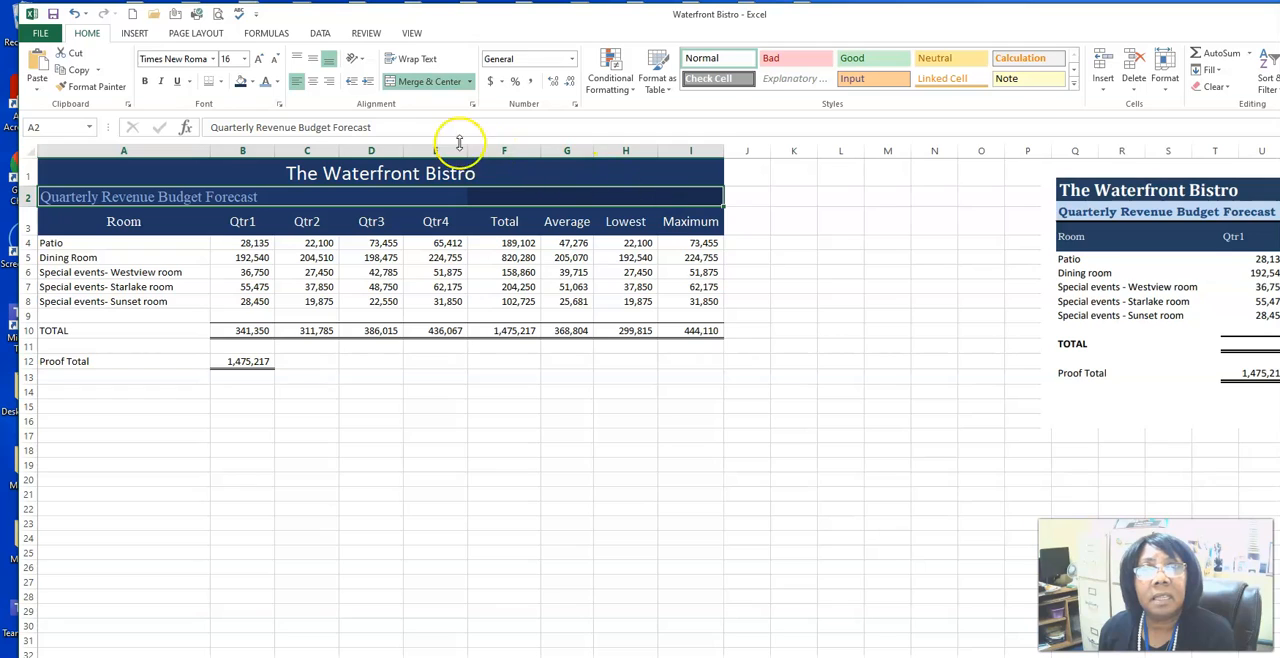
{"action": "left_click", "coordinate": [390, 82]}
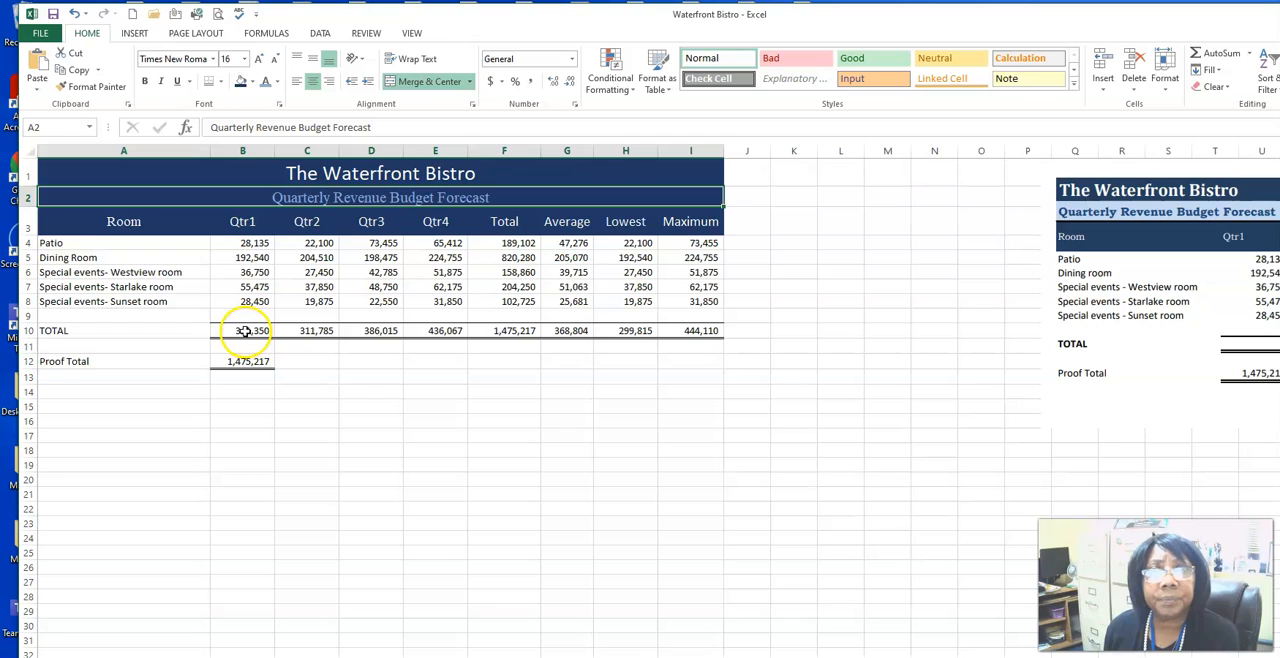
Step: Add a page header and enter the preparer's name in its left section
{"action": "left_click", "coordinate": [135, 34]}
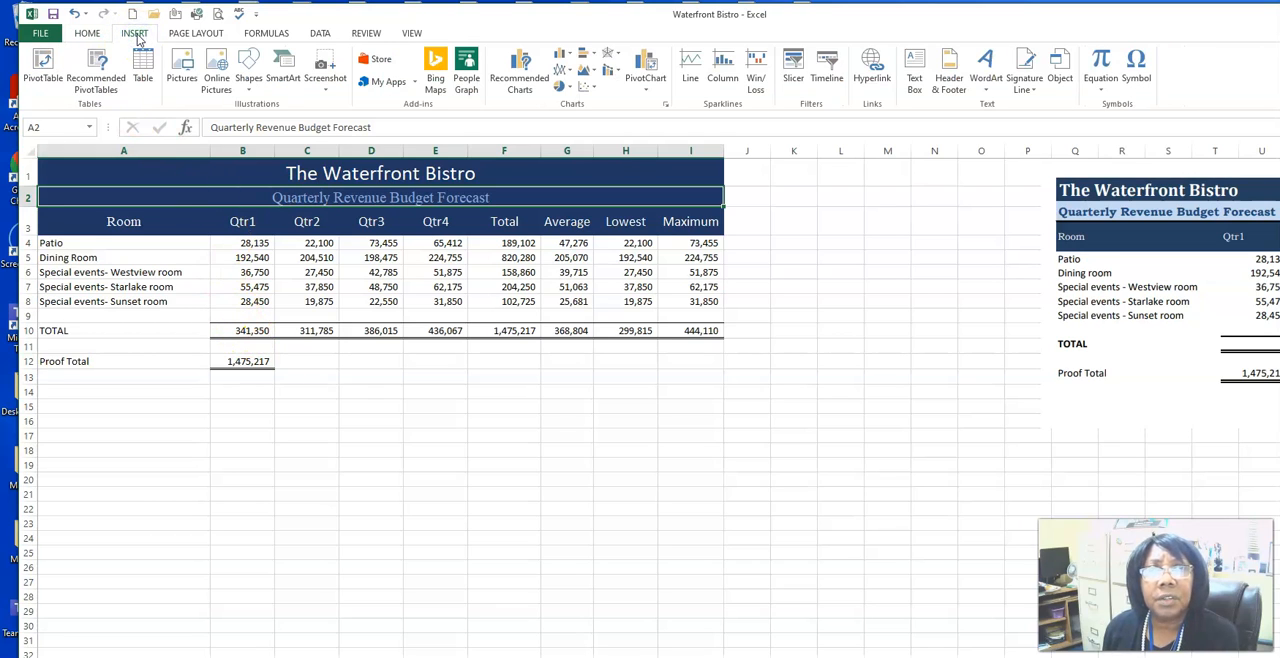
{"action": "left_click", "coordinate": [948, 70]}
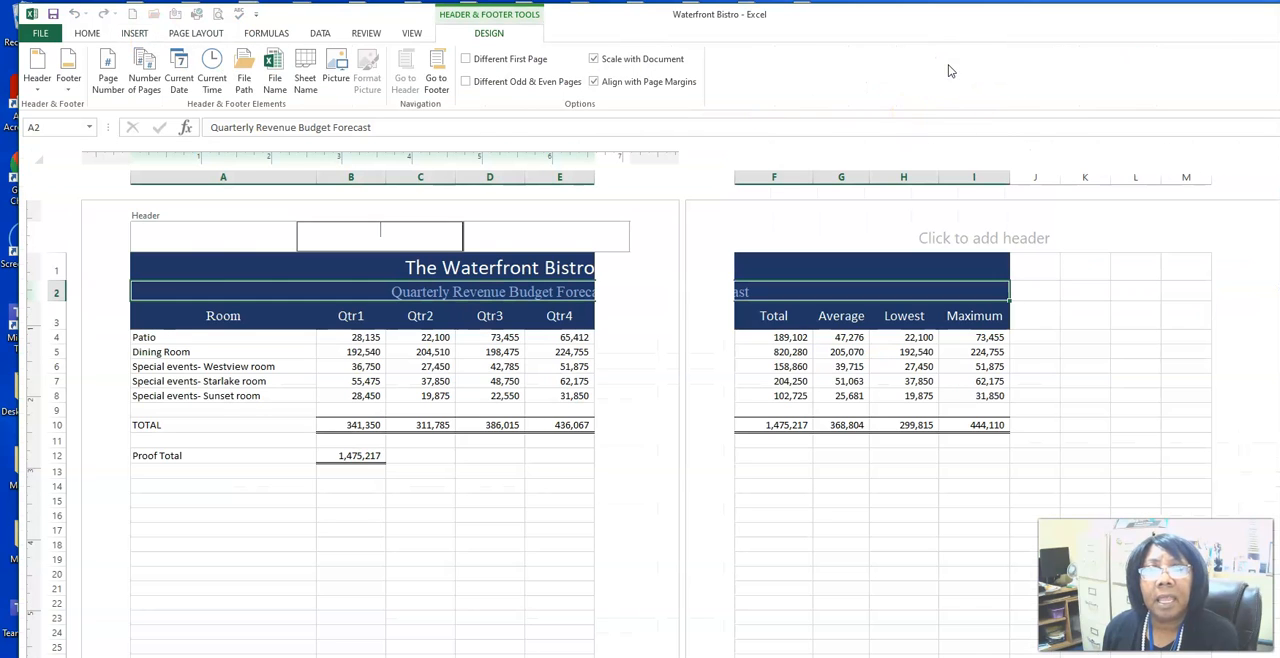
{"action": "left_click", "coordinate": [151, 233]}
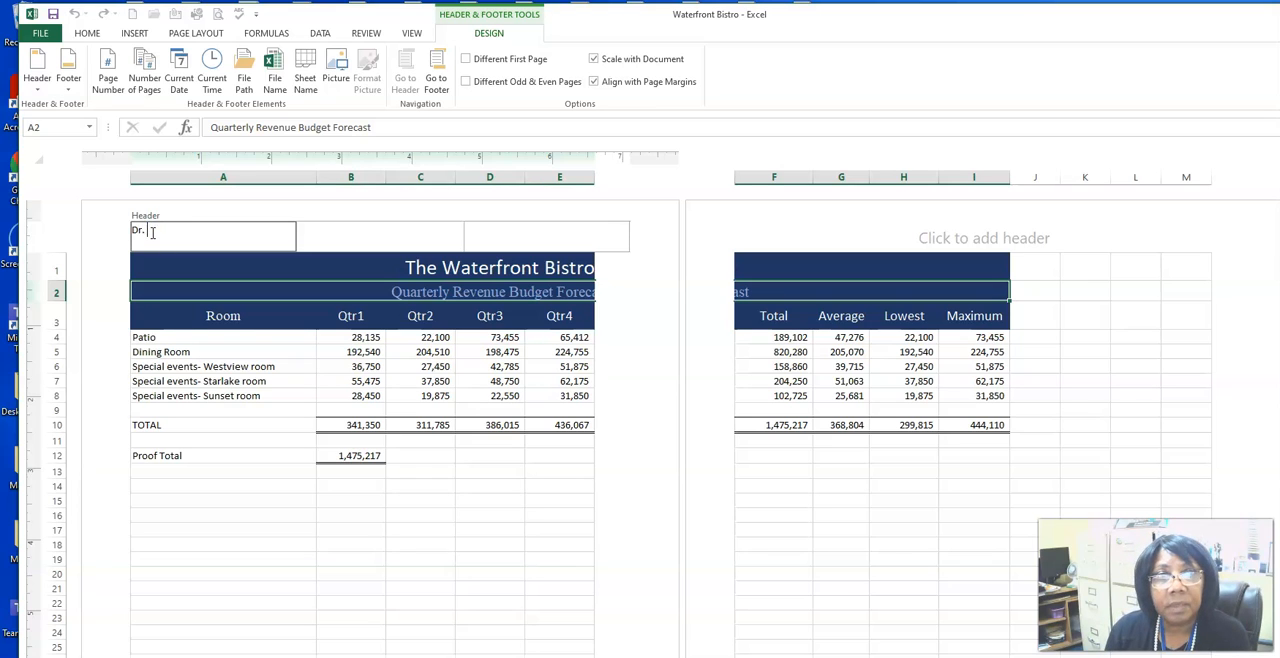
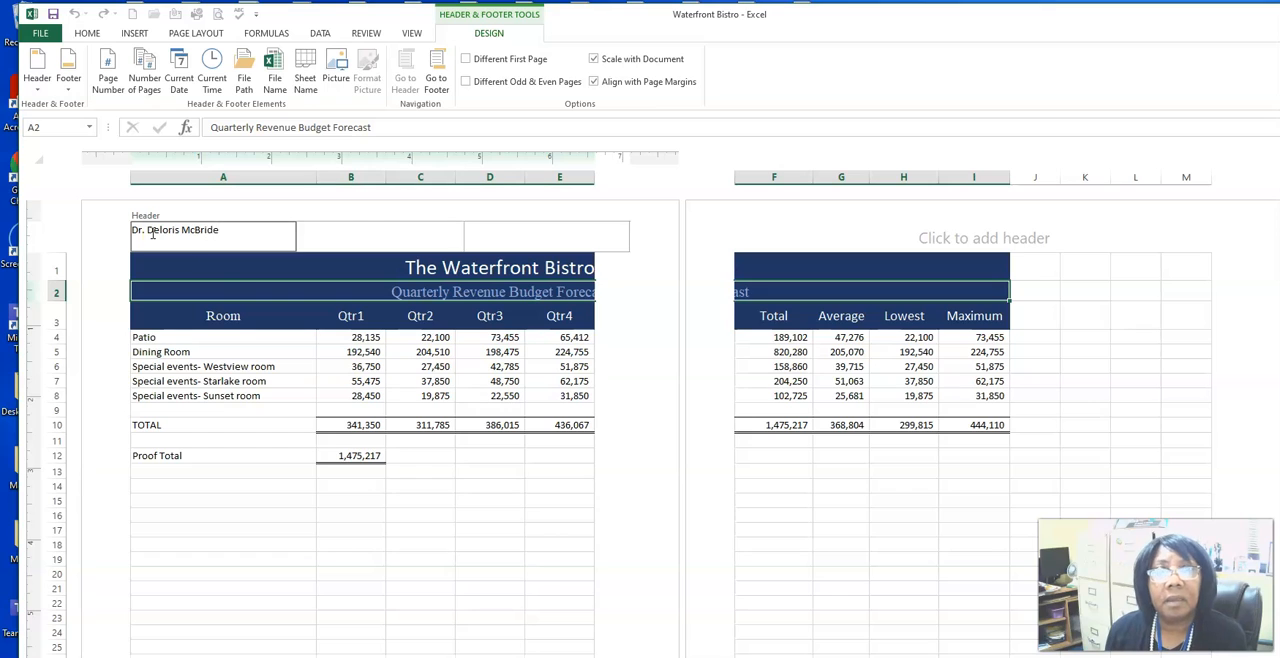
Step: Insert the current date in the header's center section and the current time in its right section
{"action": "left_click", "coordinate": [358, 231]}
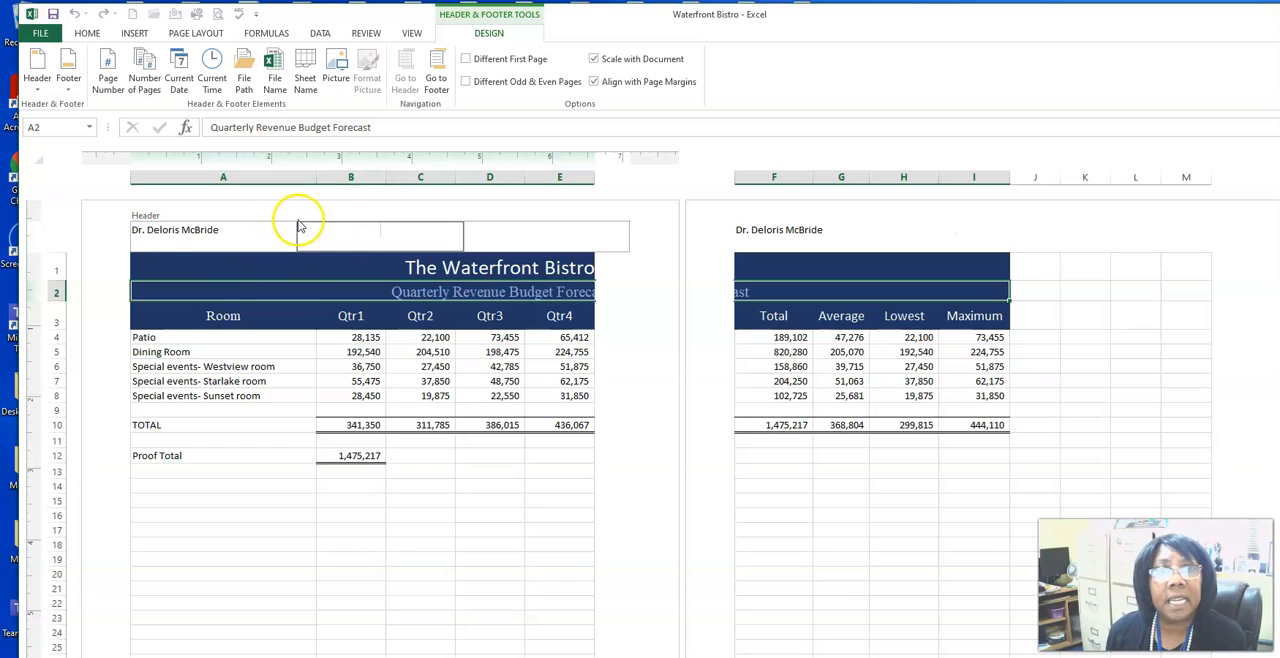
{"action": "left_click", "coordinate": [179, 64]}
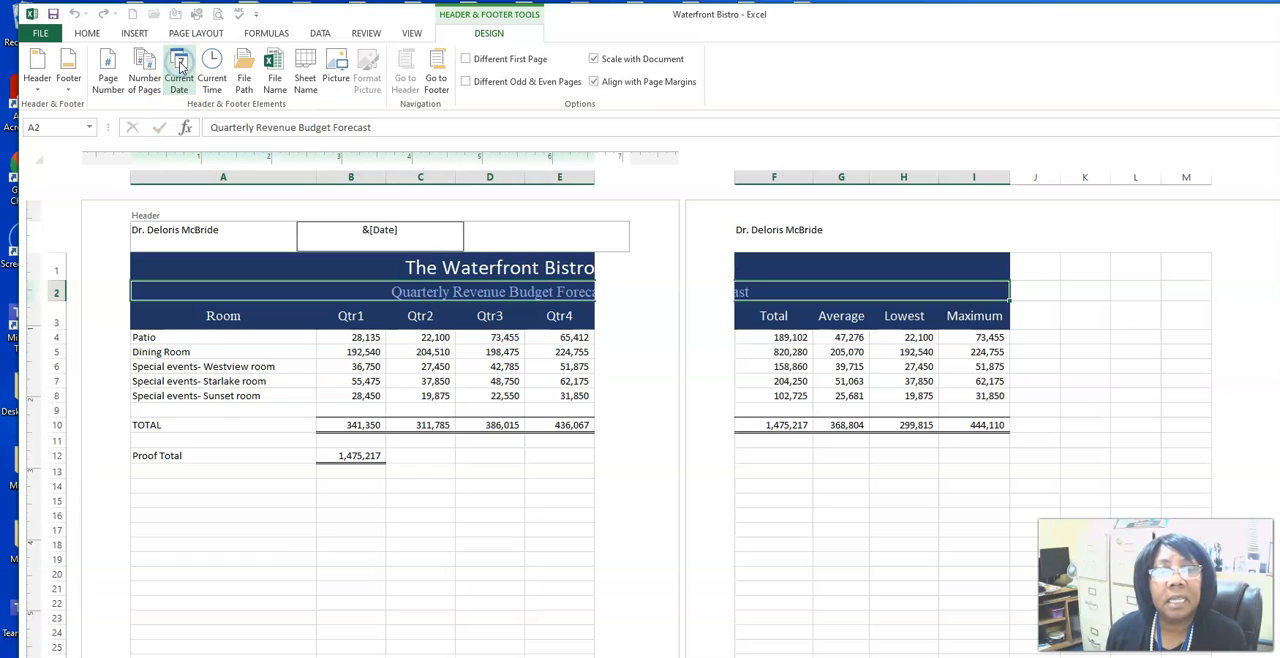
{"action": "left_click", "coordinate": [566, 234]}
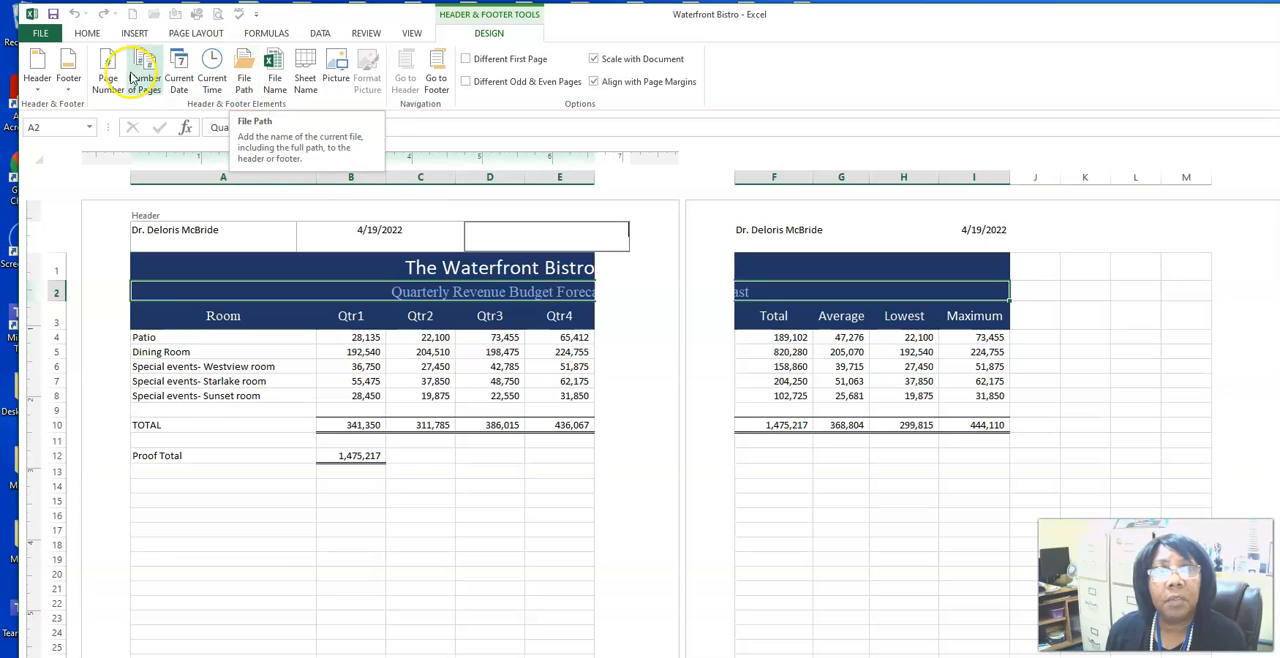
{"action": "left_click", "coordinate": [213, 75]}
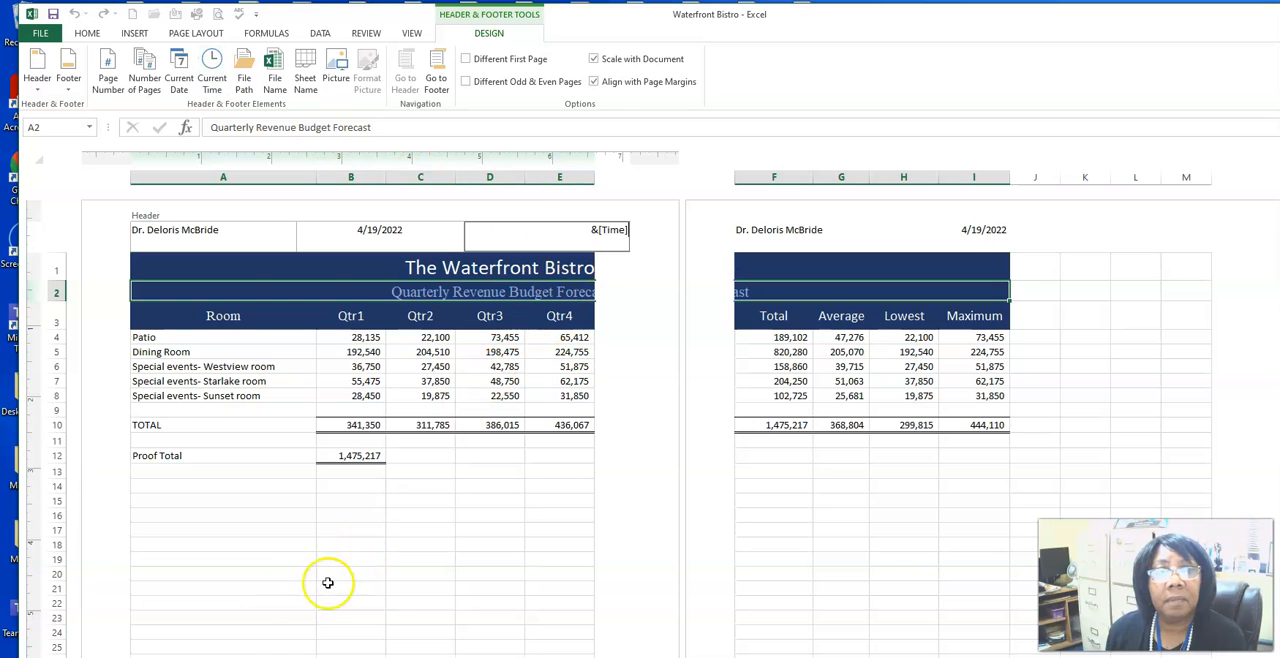
{"action": "left_click", "coordinate": [231, 456]}
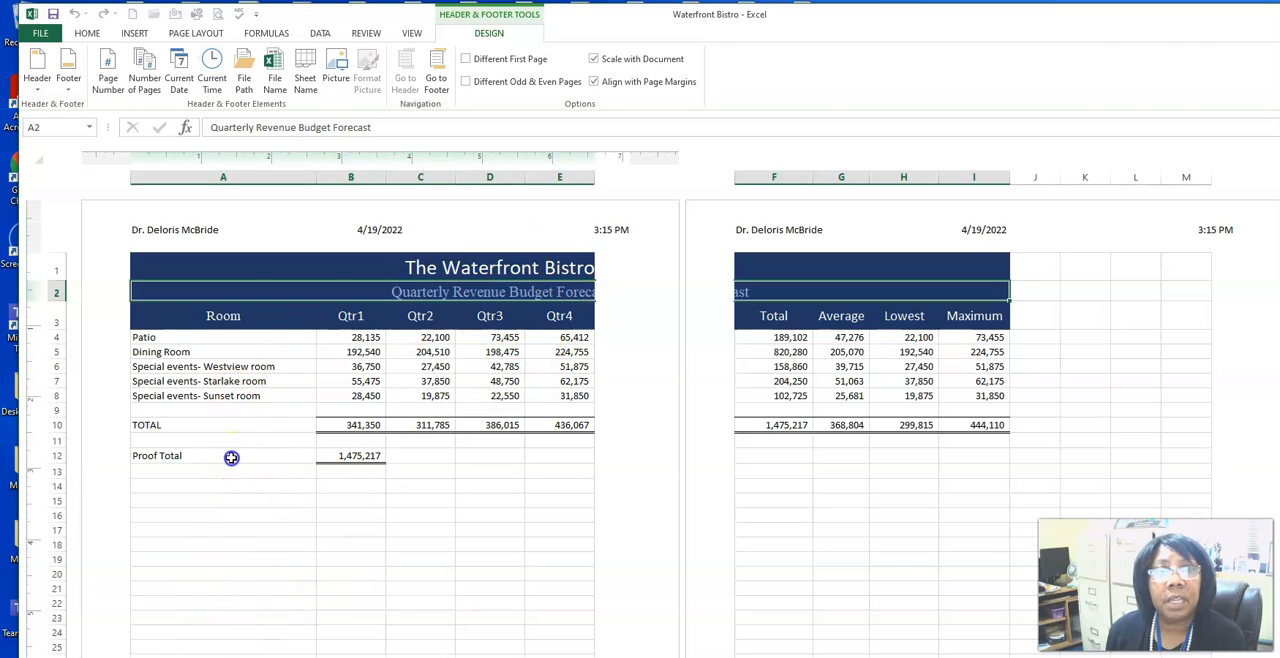
{"action": "left_click", "coordinate": [584, 242]}
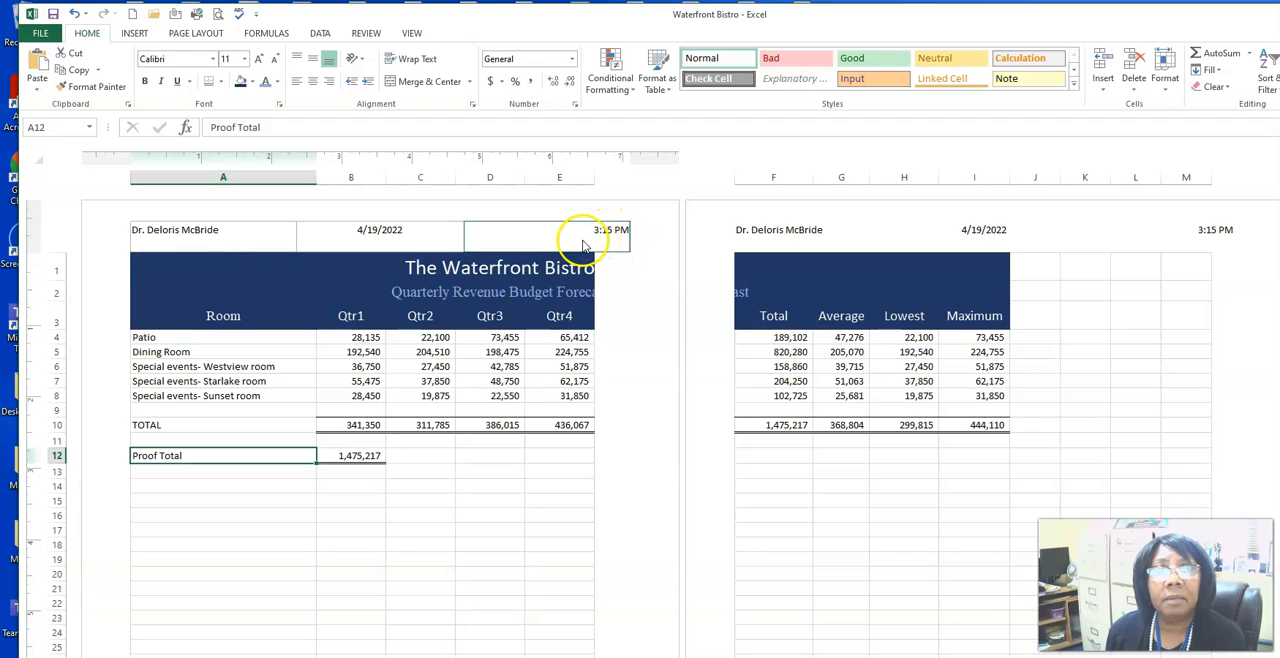